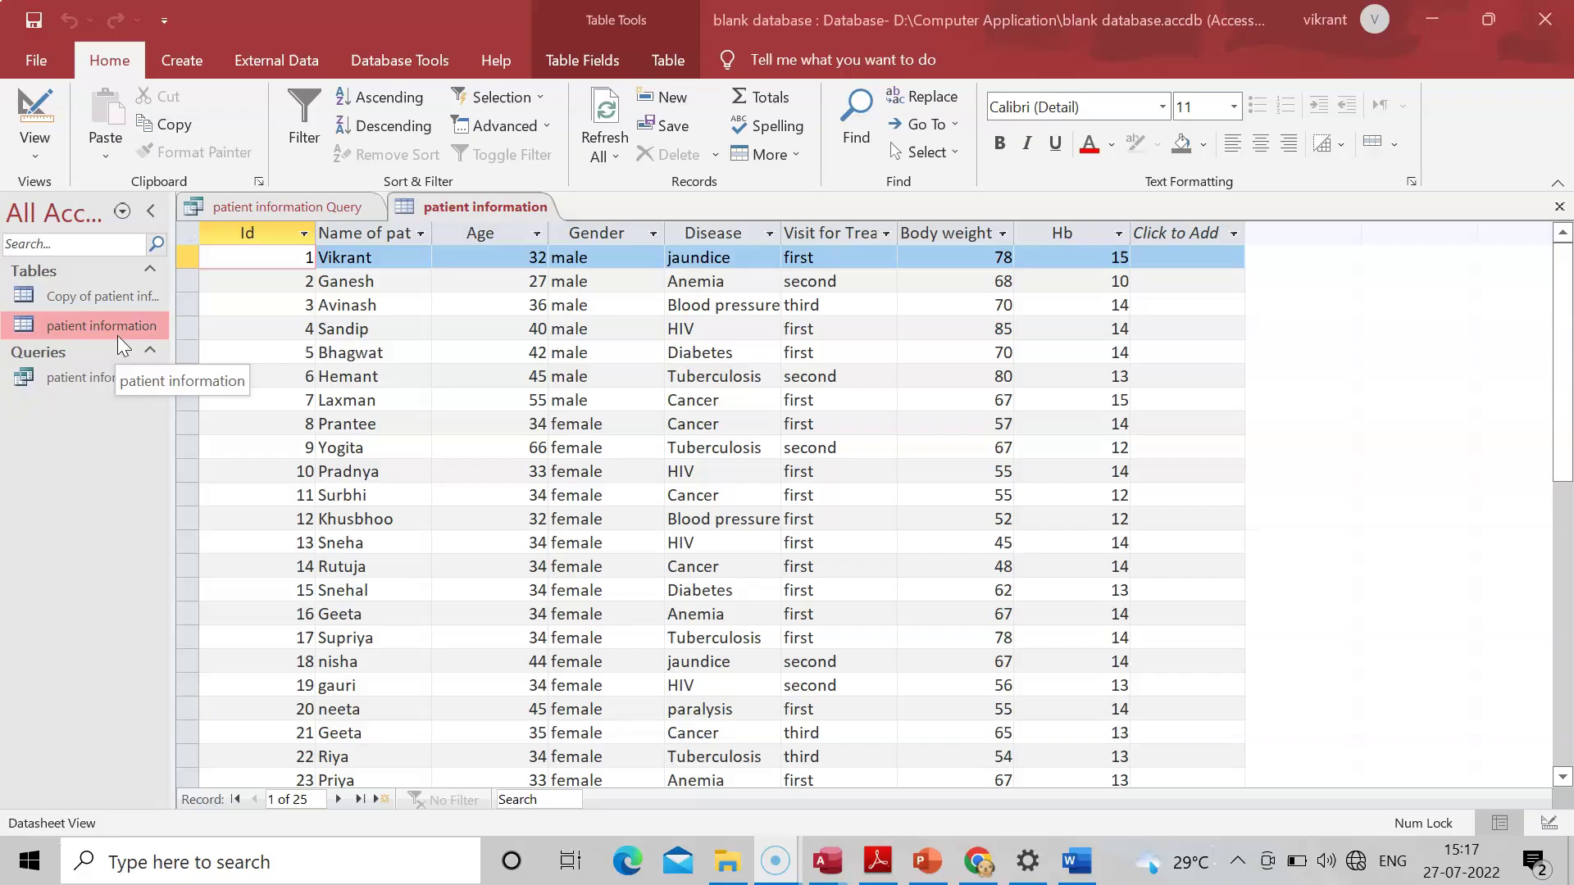
Close the patient information table and query, discarding the query's design changes.
click(512, 211)
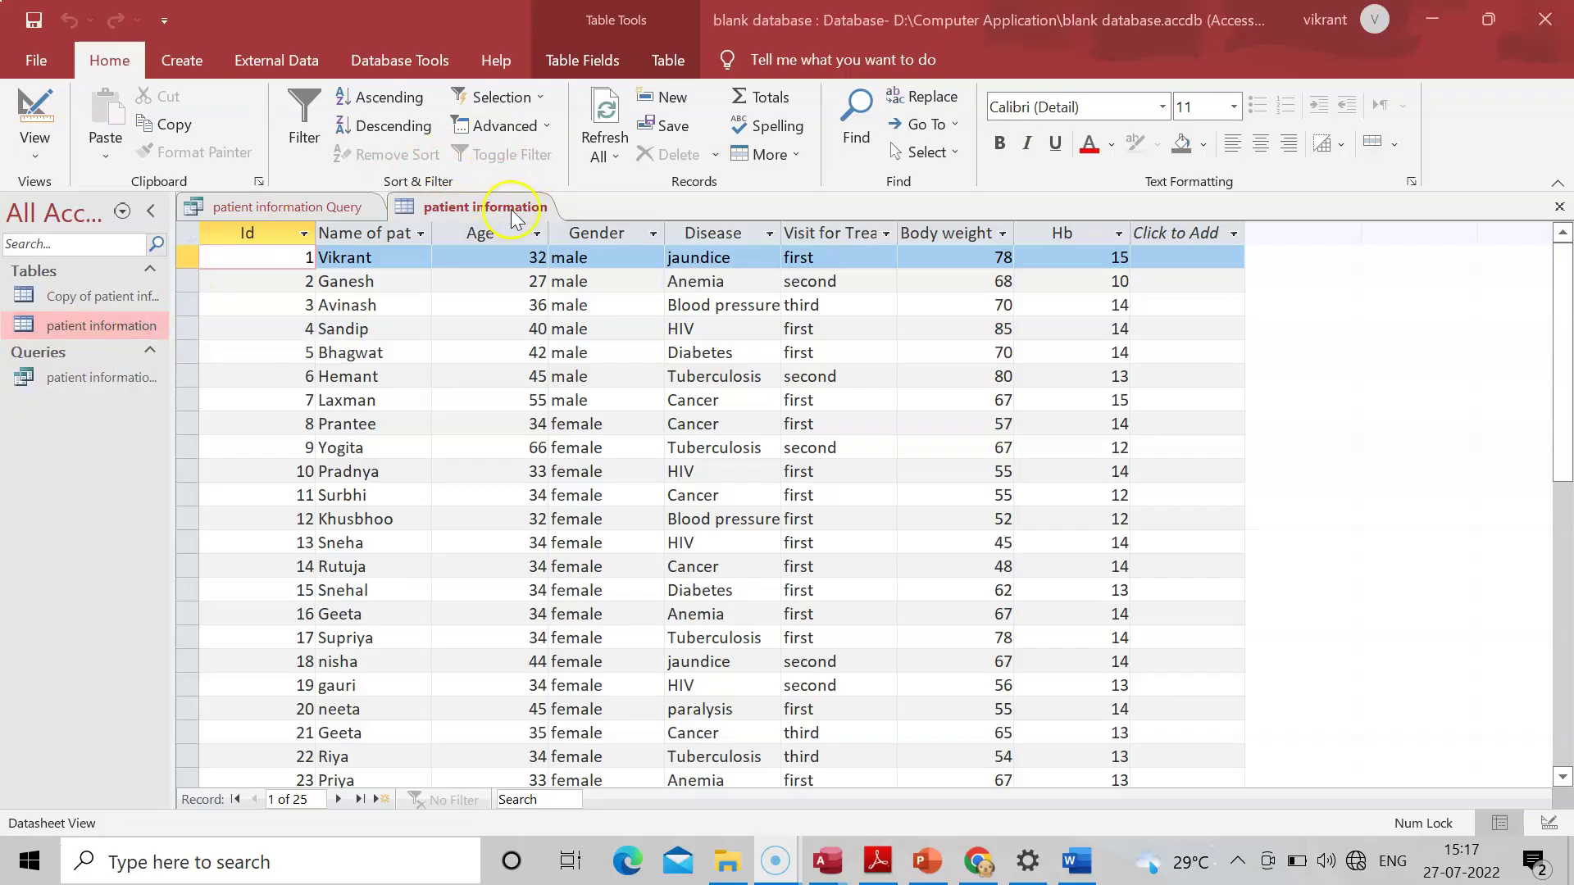
click(1560, 210)
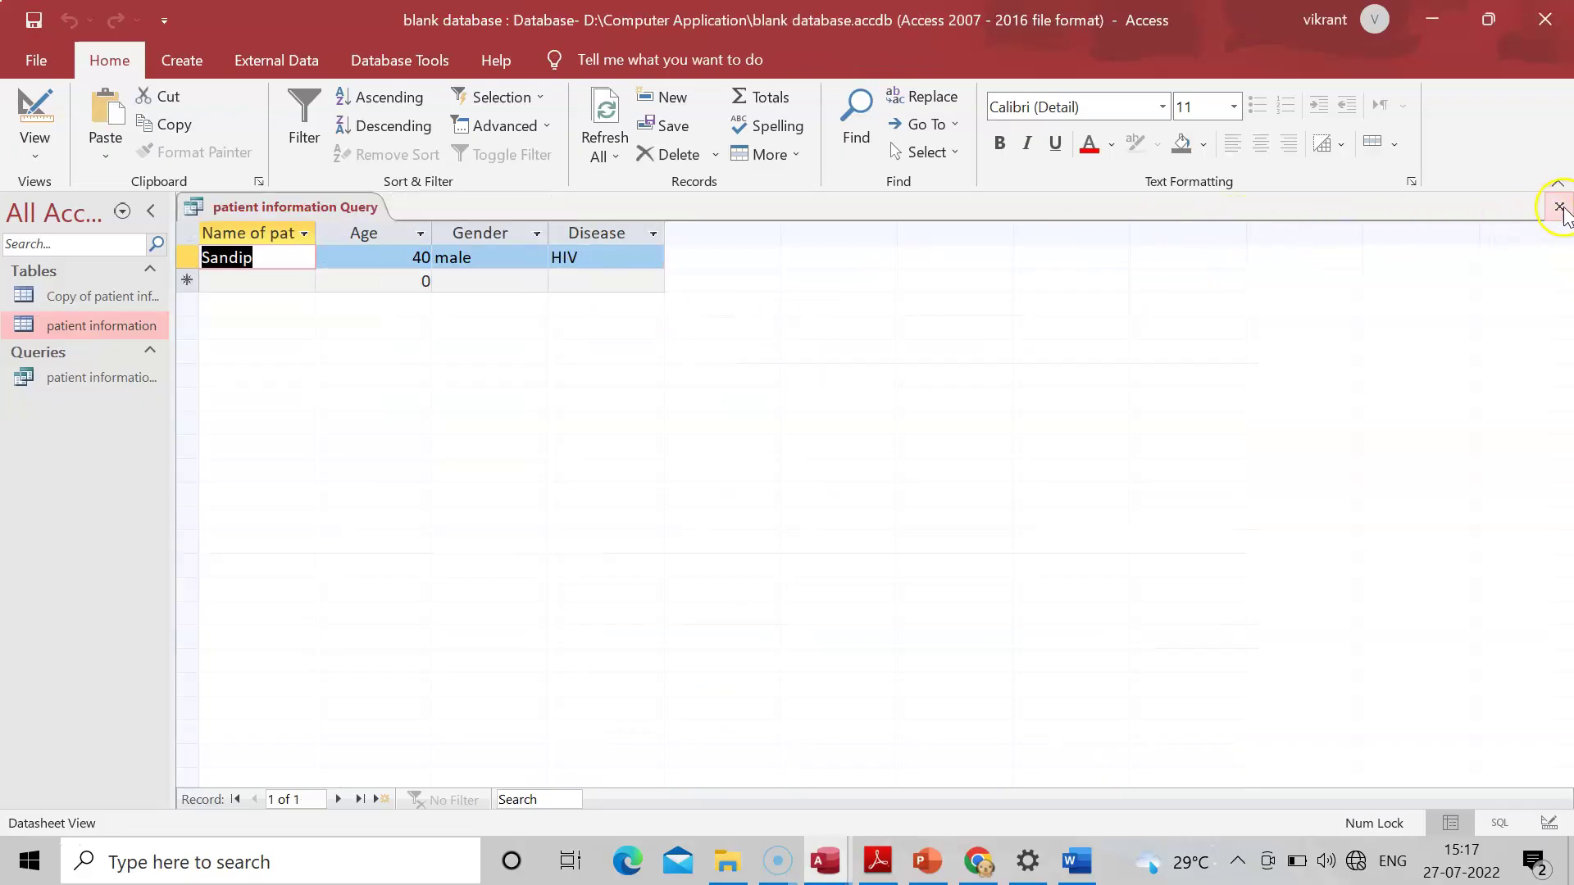
click(1560, 207)
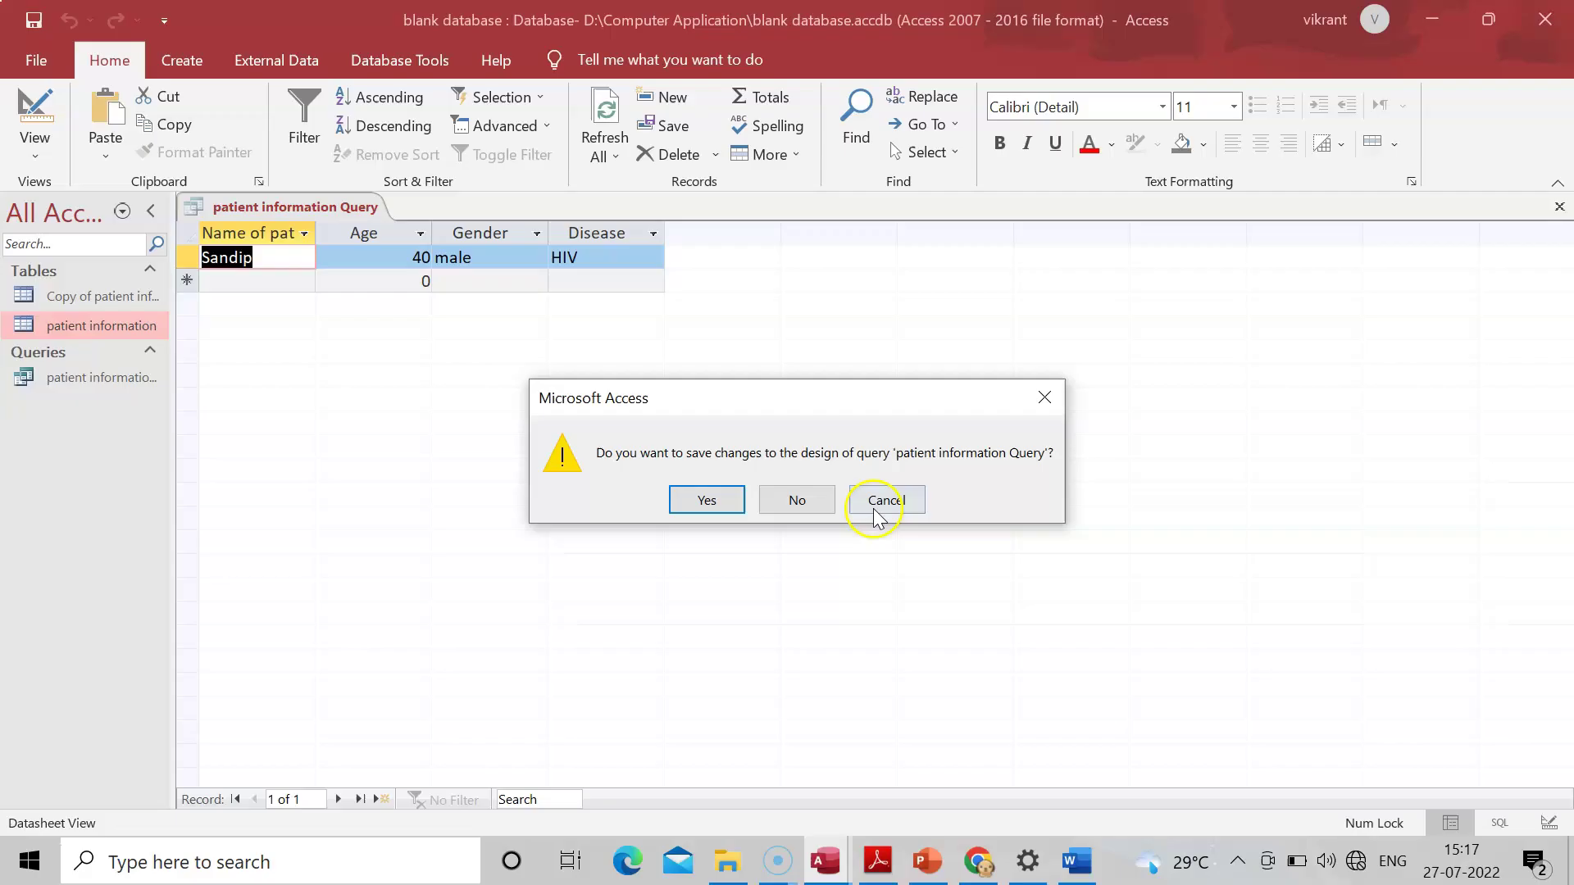
click(799, 502)
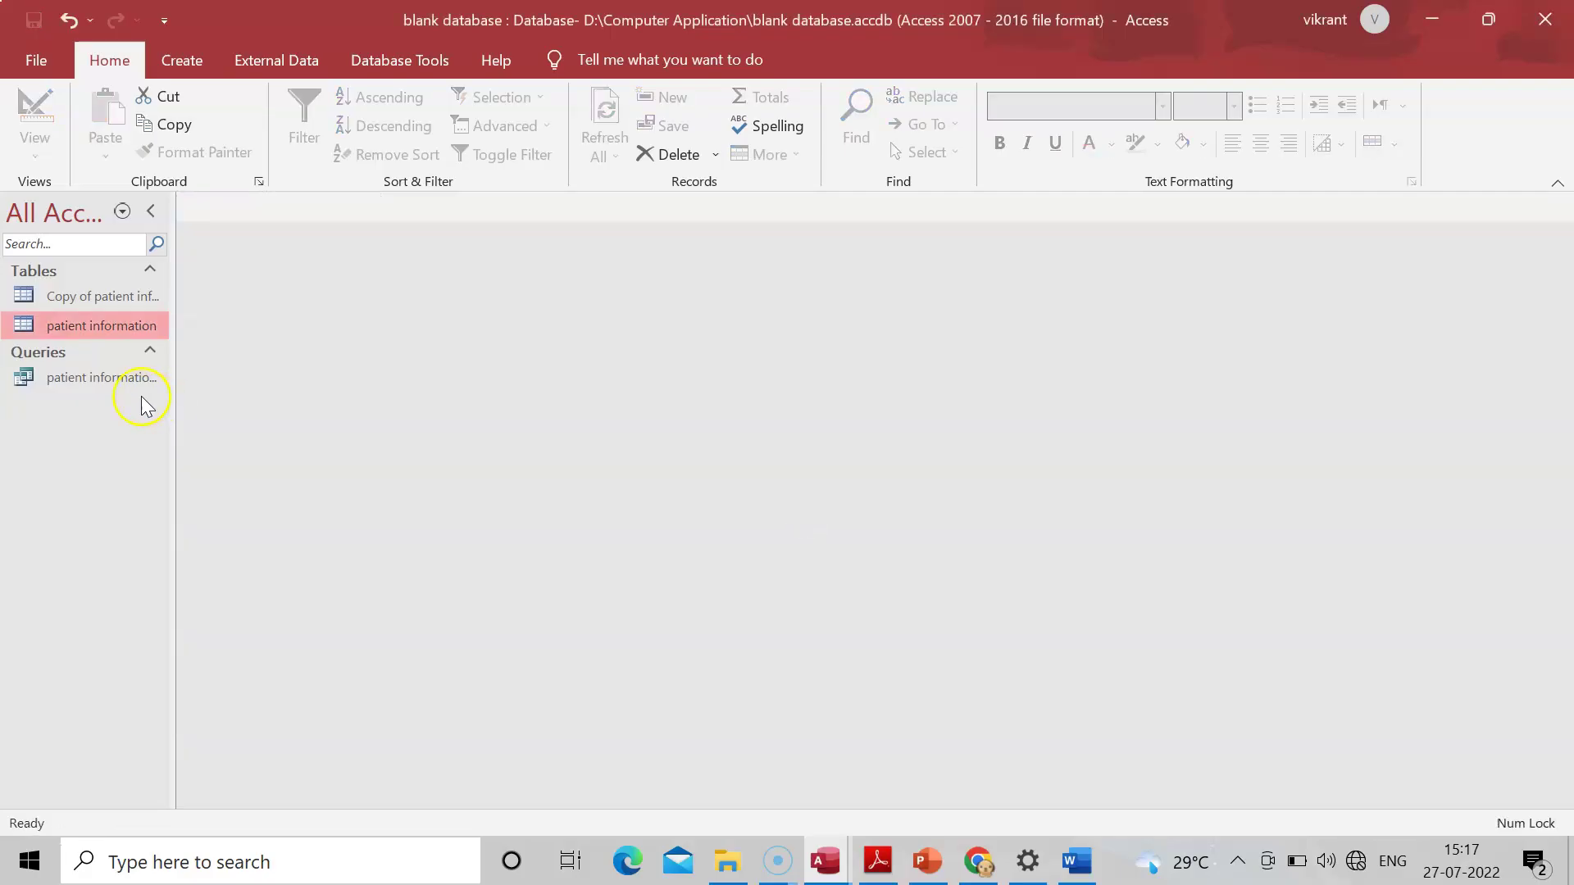
Reopen the patient information table and bring up the External Data export tools.
click(125, 328)
right_click(125, 328)
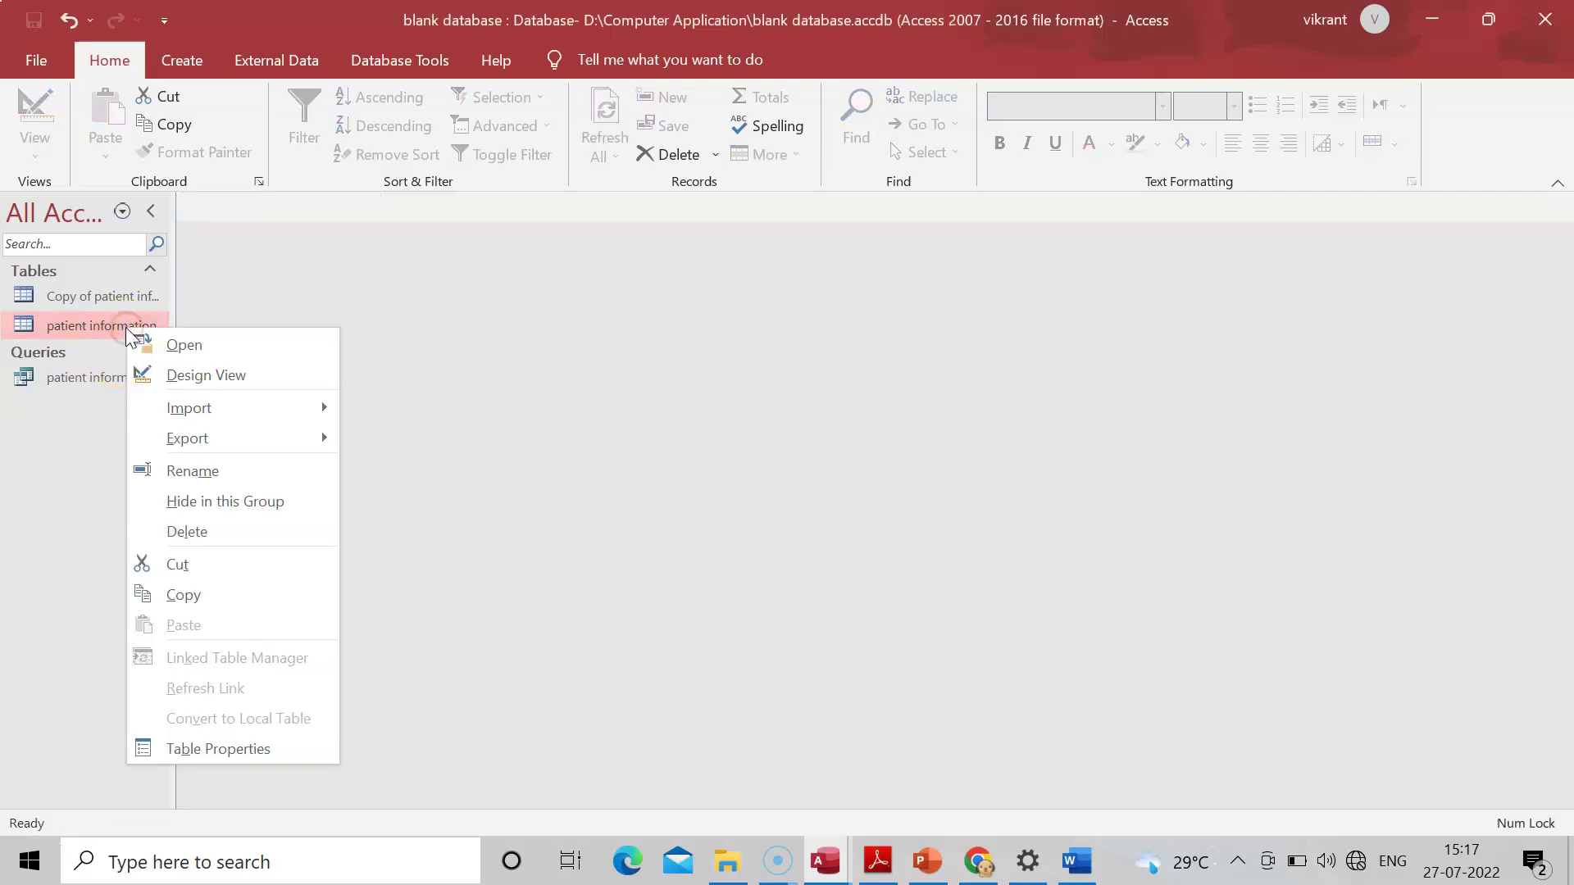
click(184, 346)
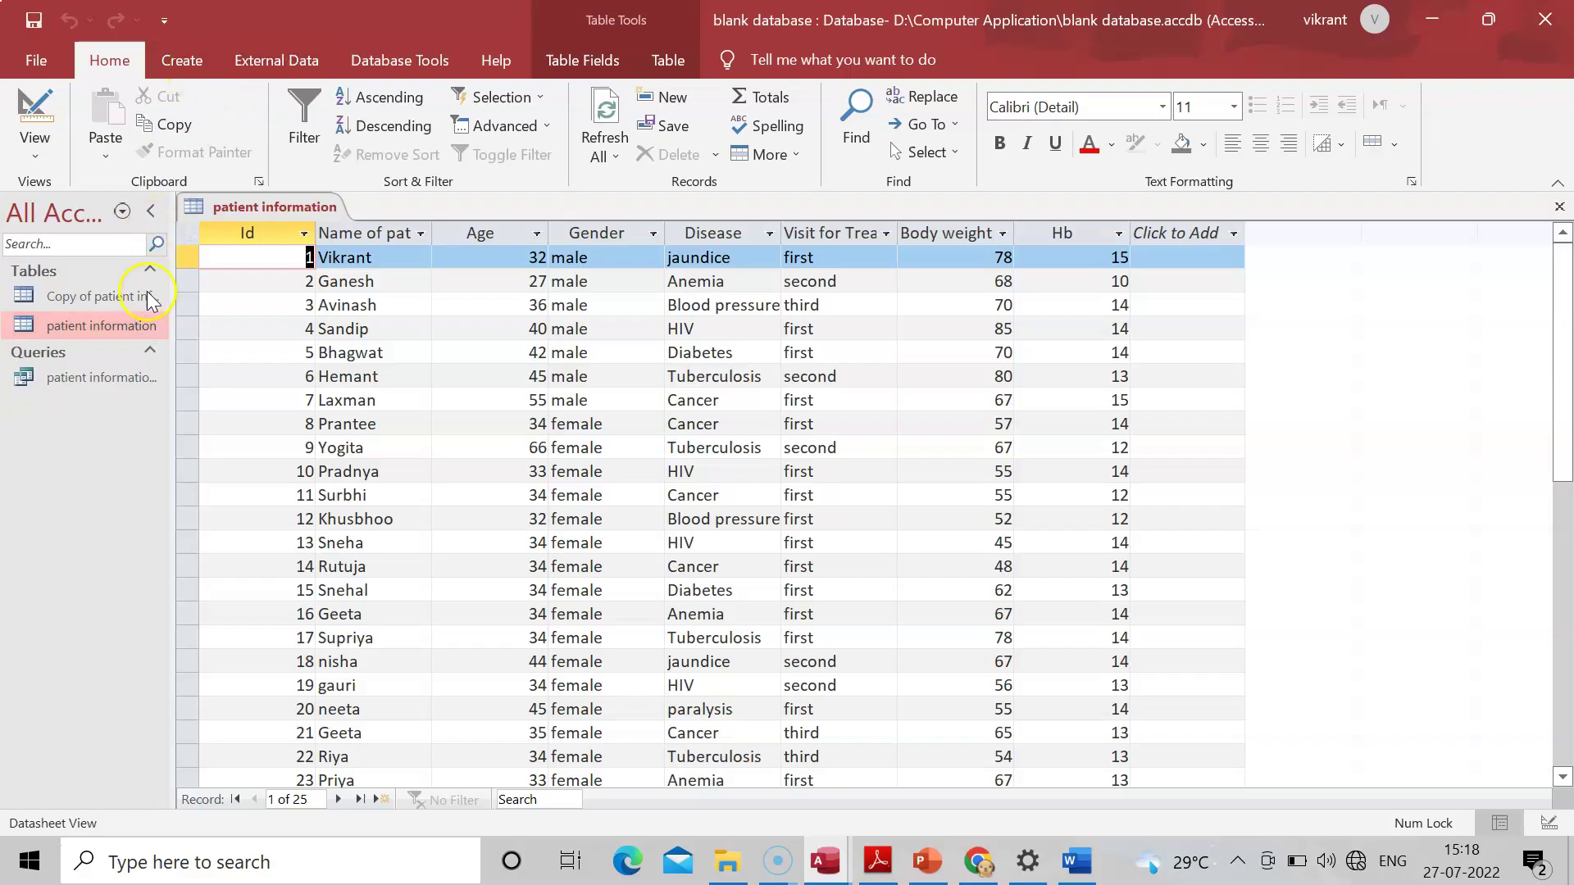
click(278, 56)
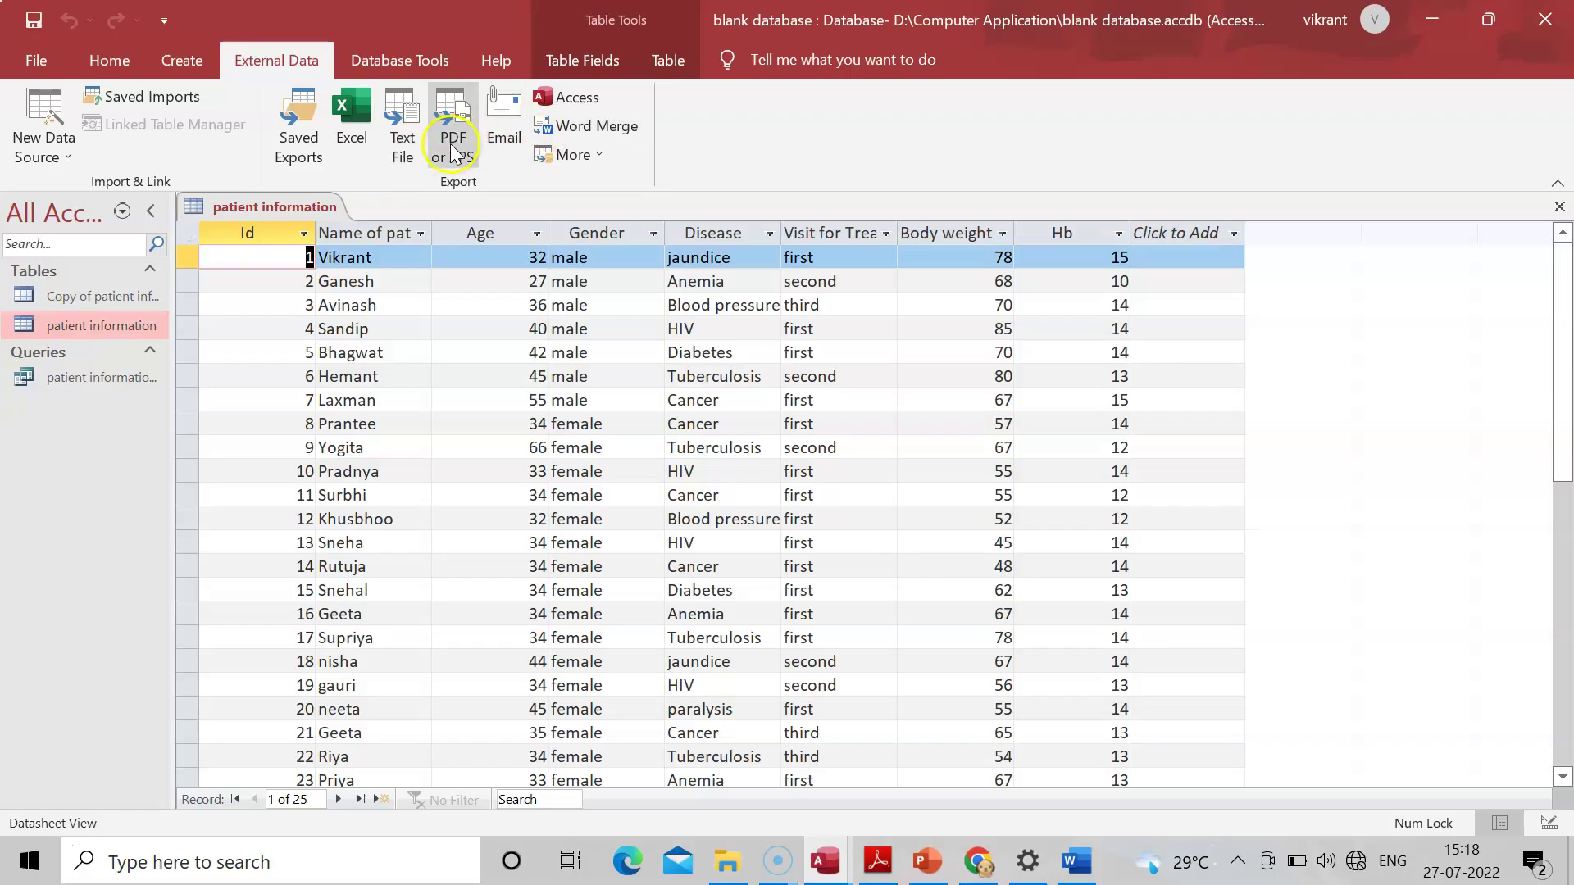
Start an HTML Document export of the patient information table.
right_click(140, 330)
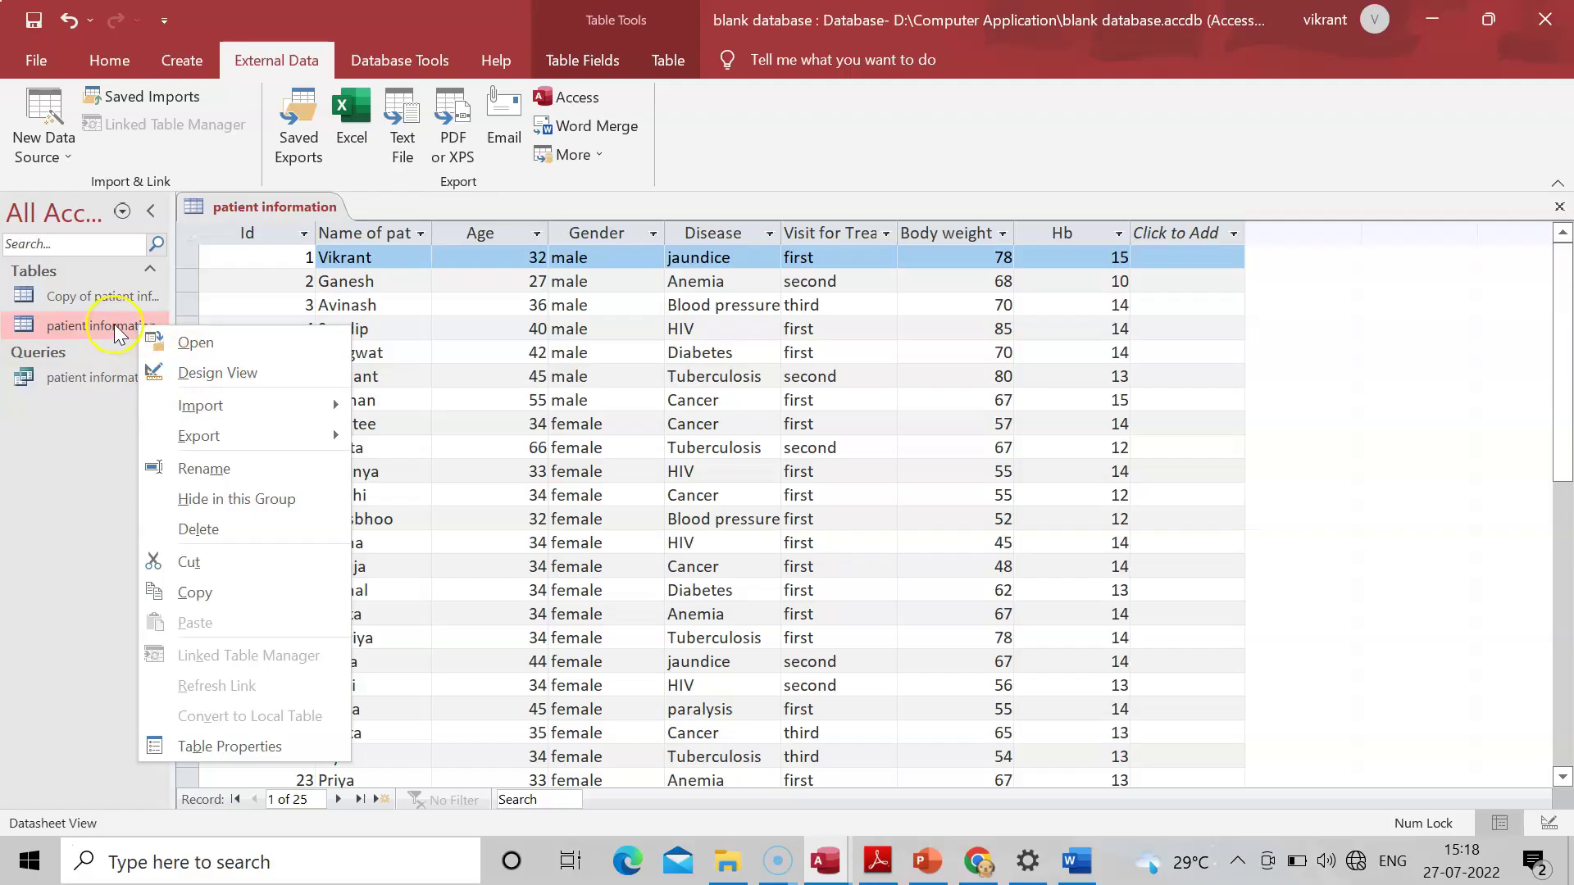
mouse_move(199, 436)
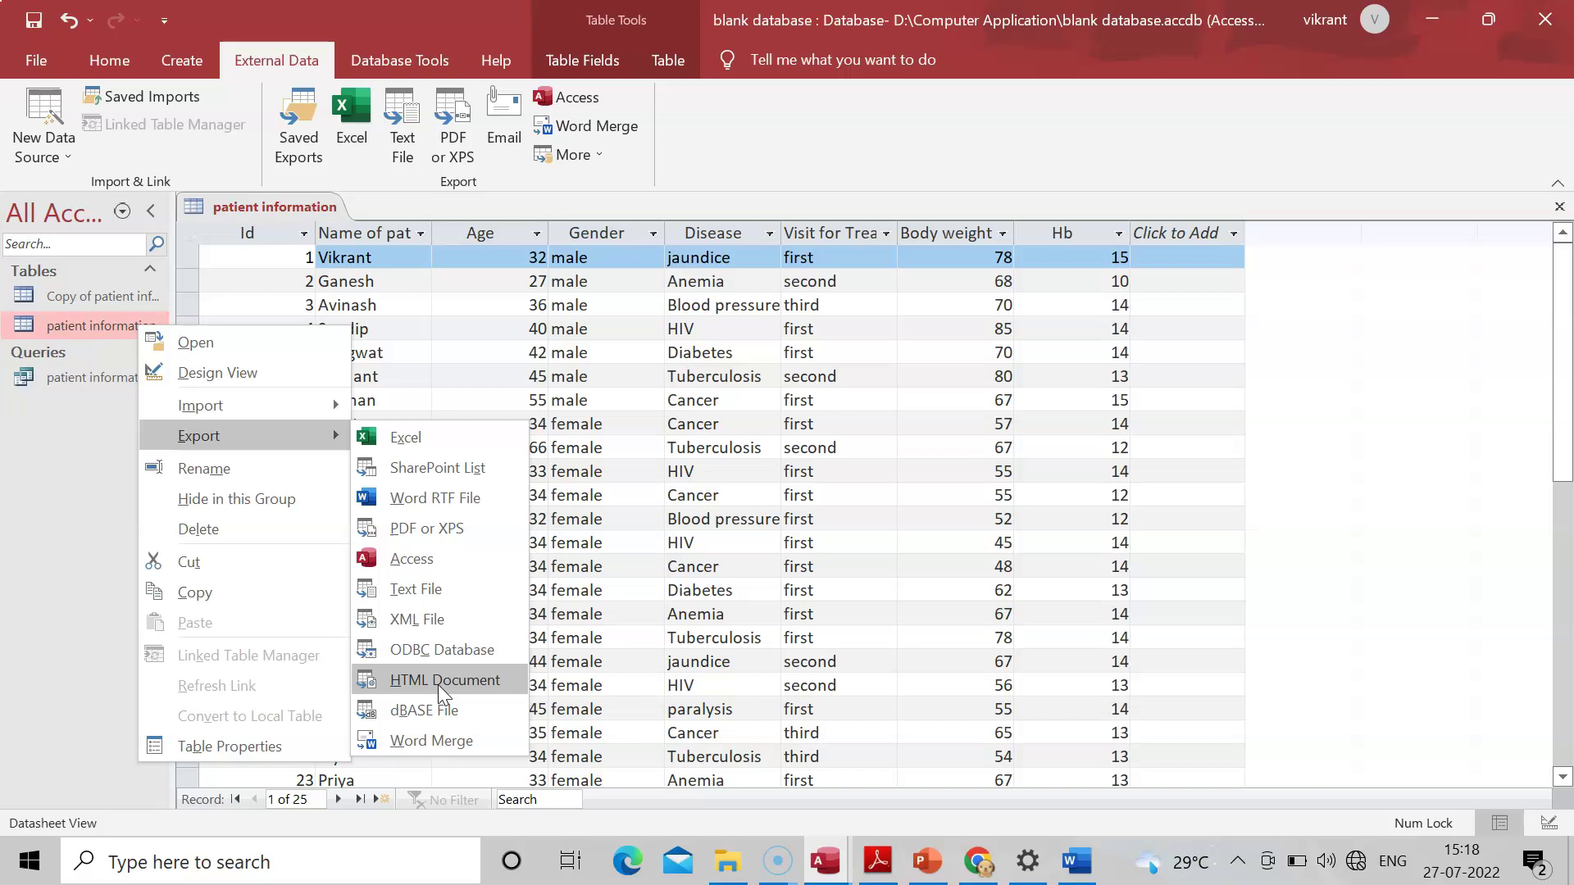
click(441, 688)
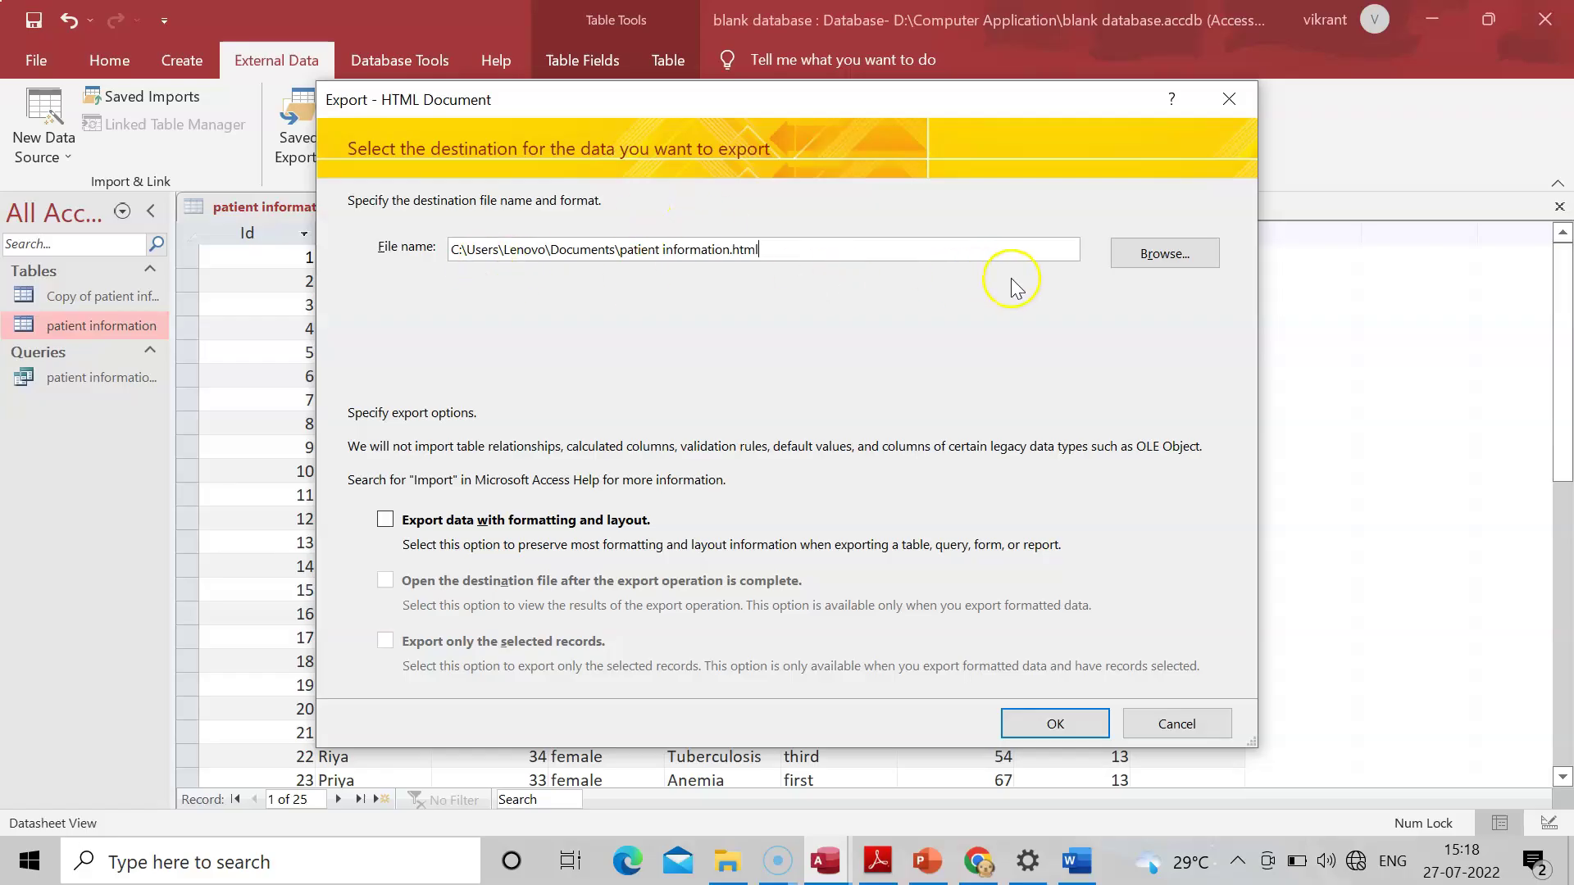
Set the export destination to the D:\Computer Application folder.
click(1194, 260)
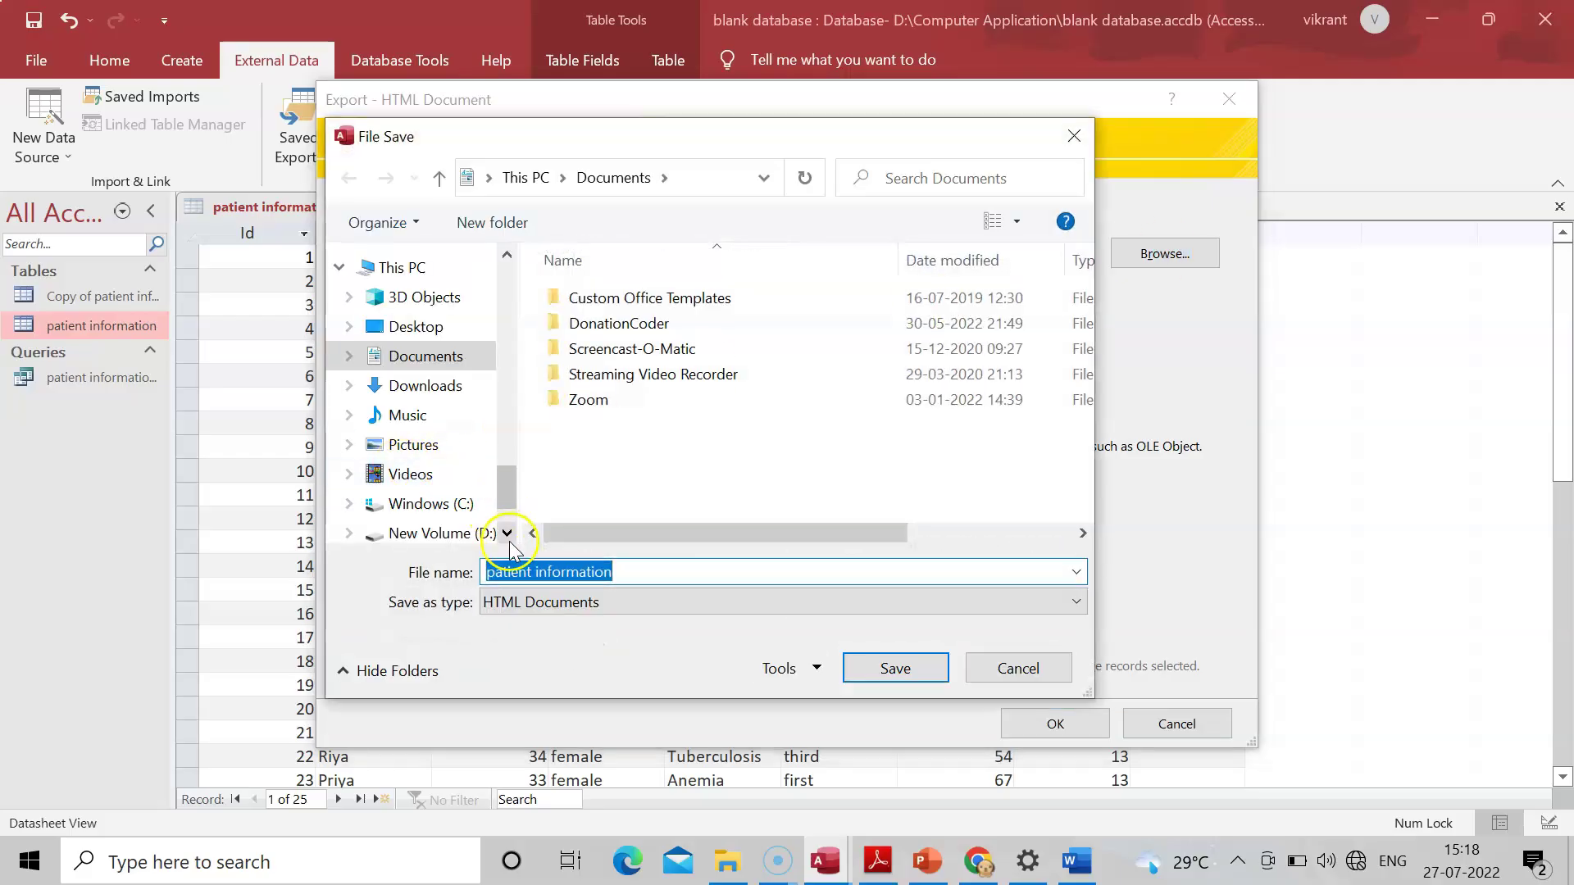
click(507, 533)
click(485, 495)
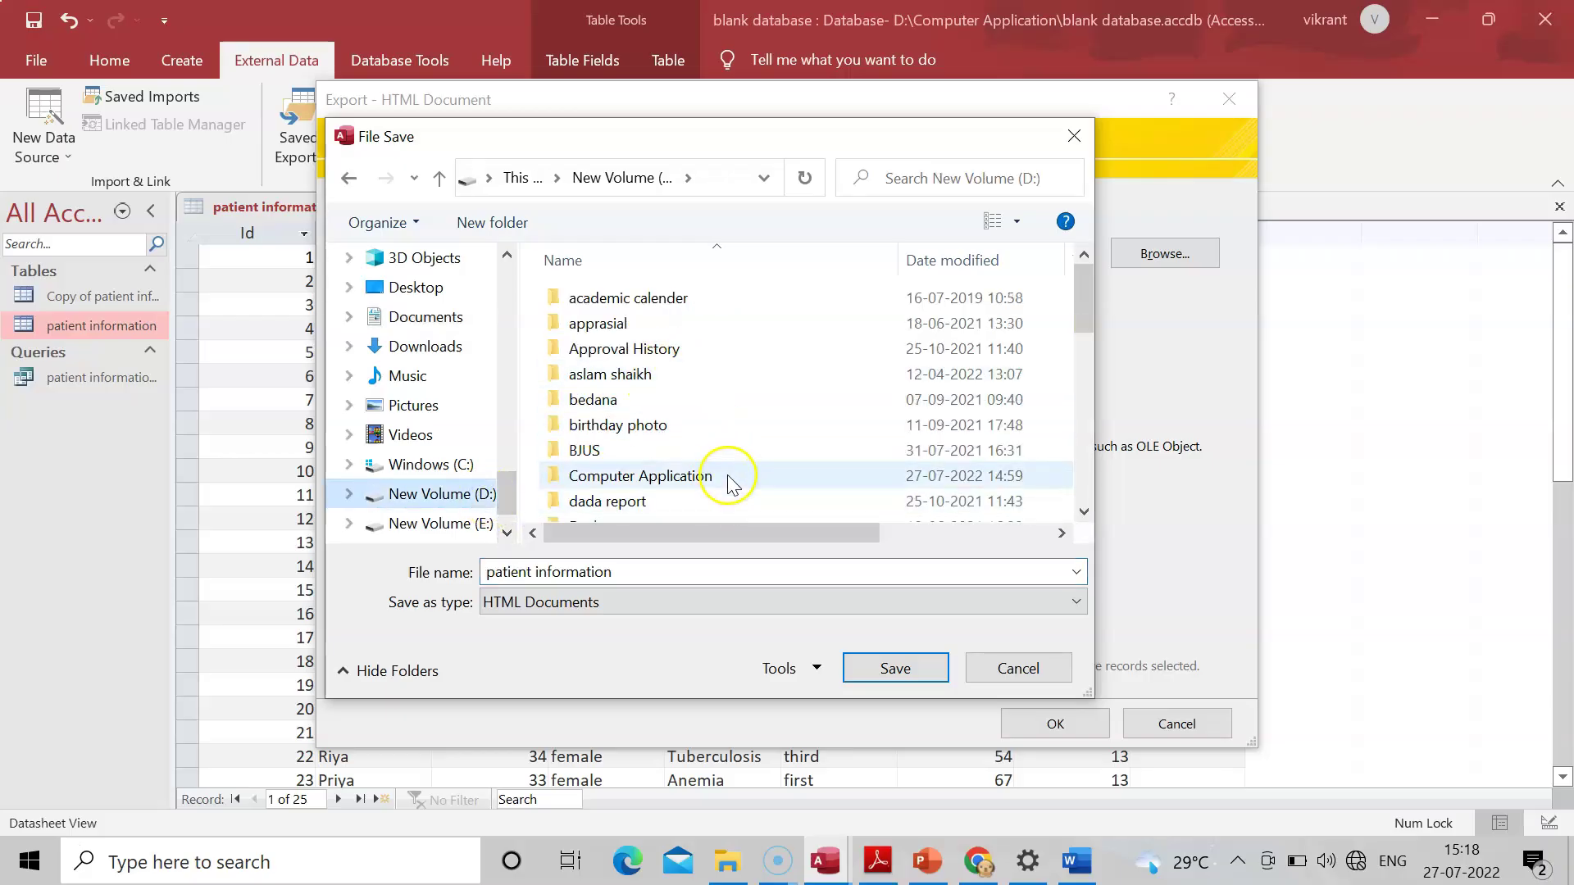
click(728, 478)
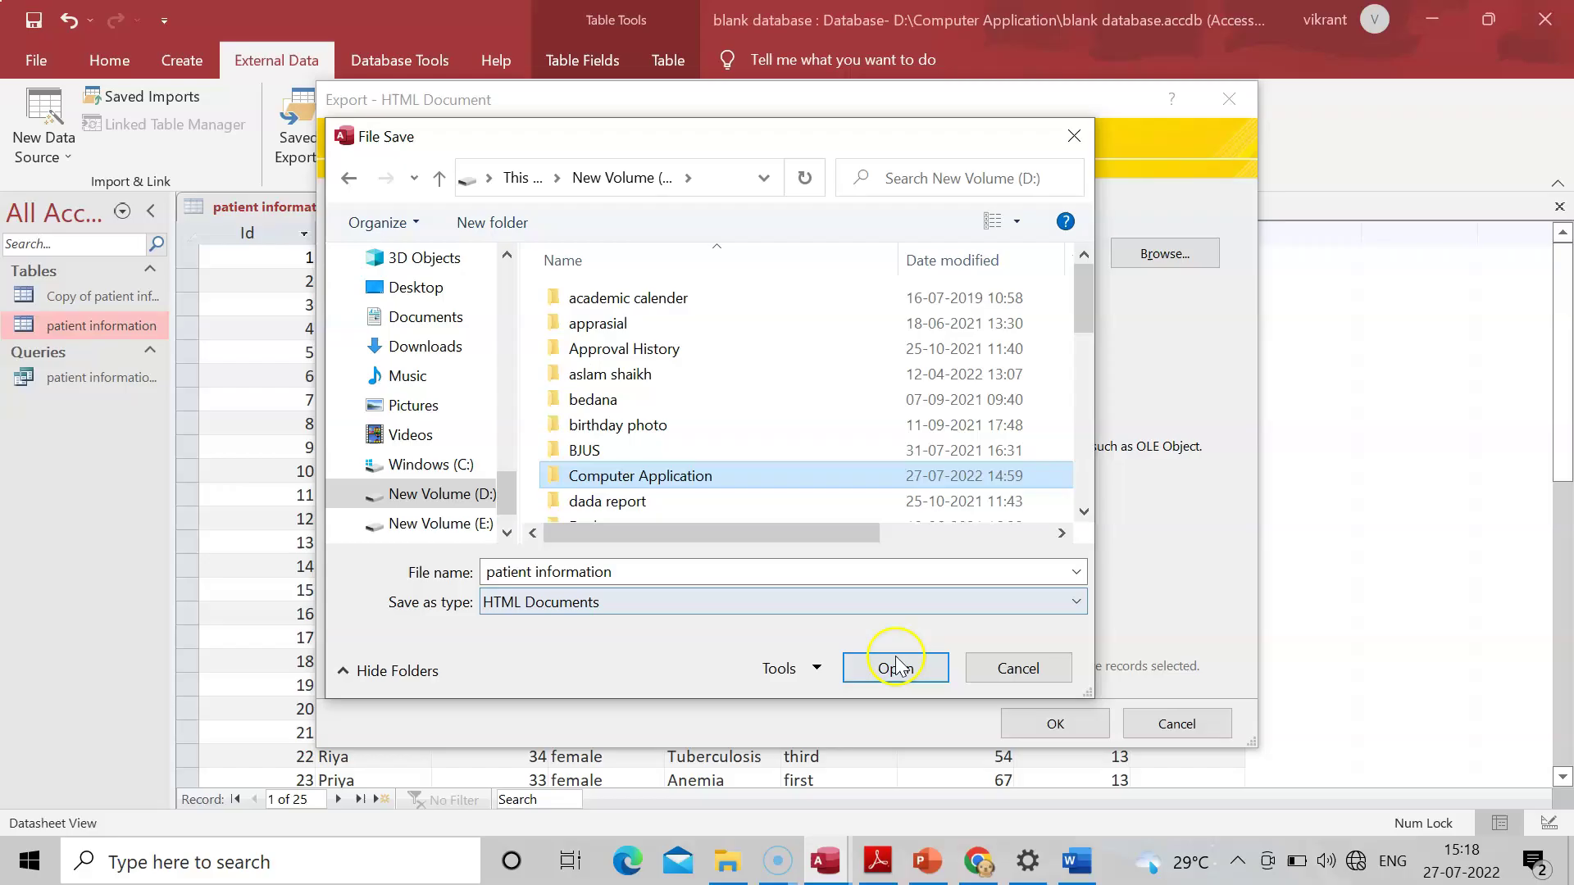
double_click(761, 477)
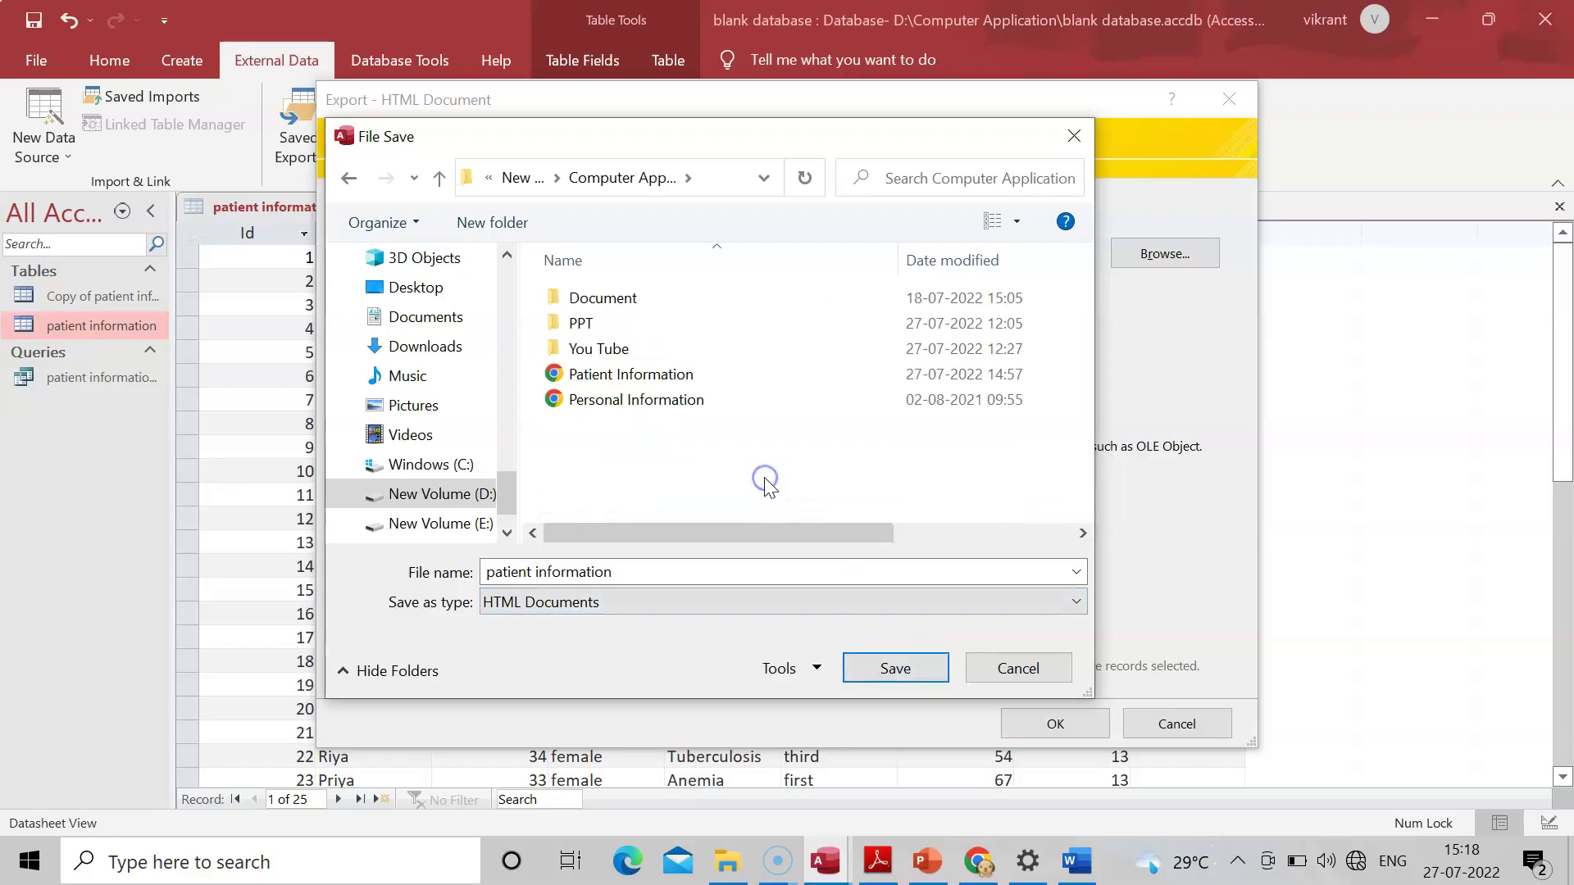
click(896, 668)
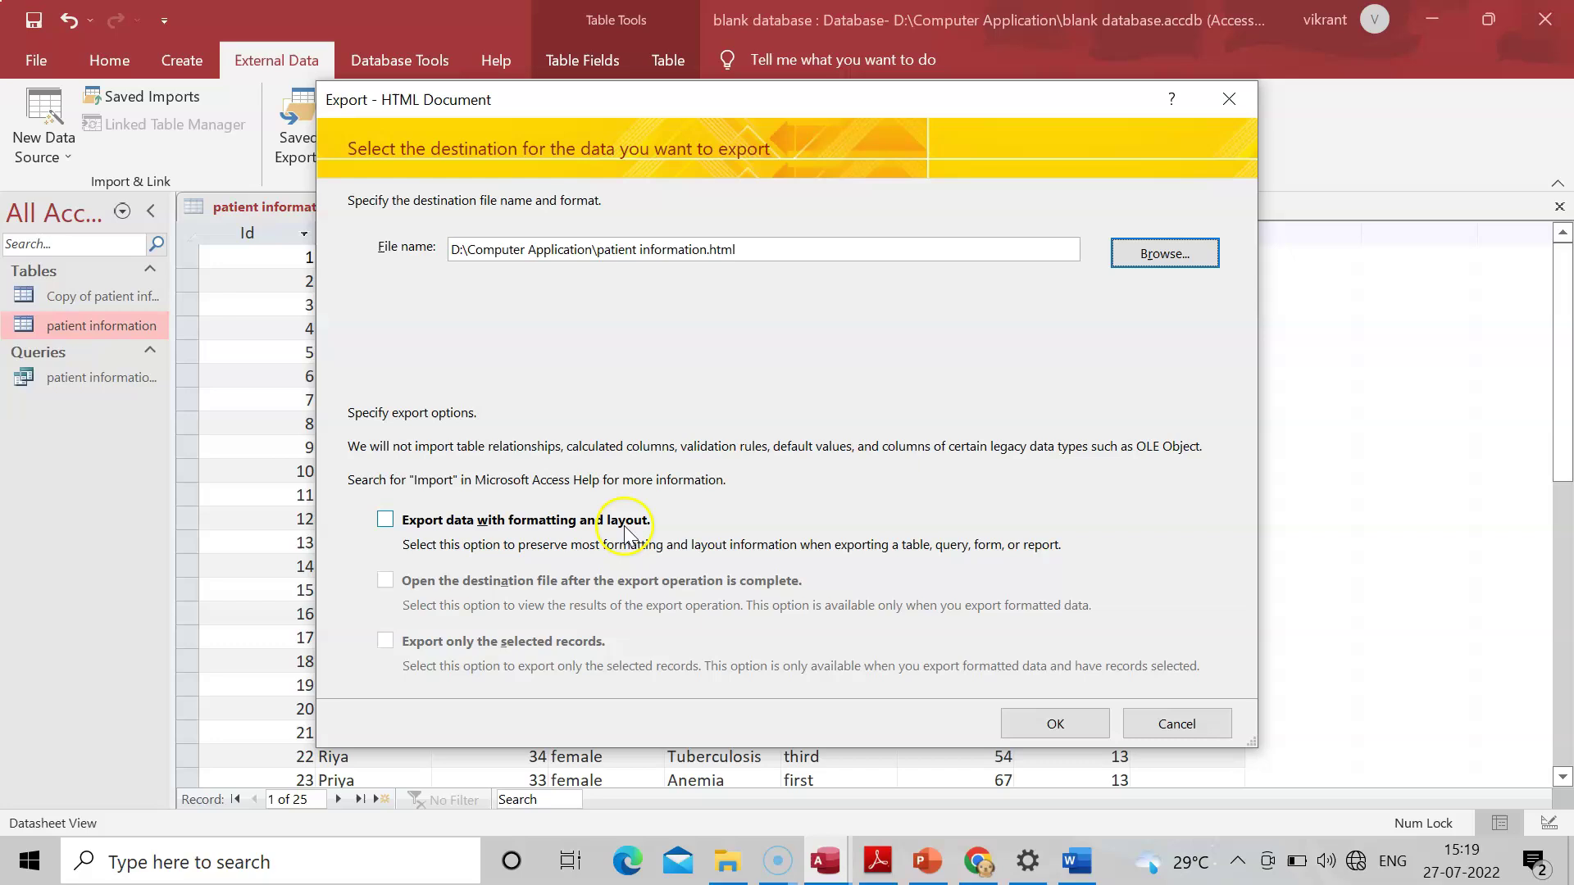
Export with formatting and layout, opening the file afterwards, using the default encoding.
click(384, 520)
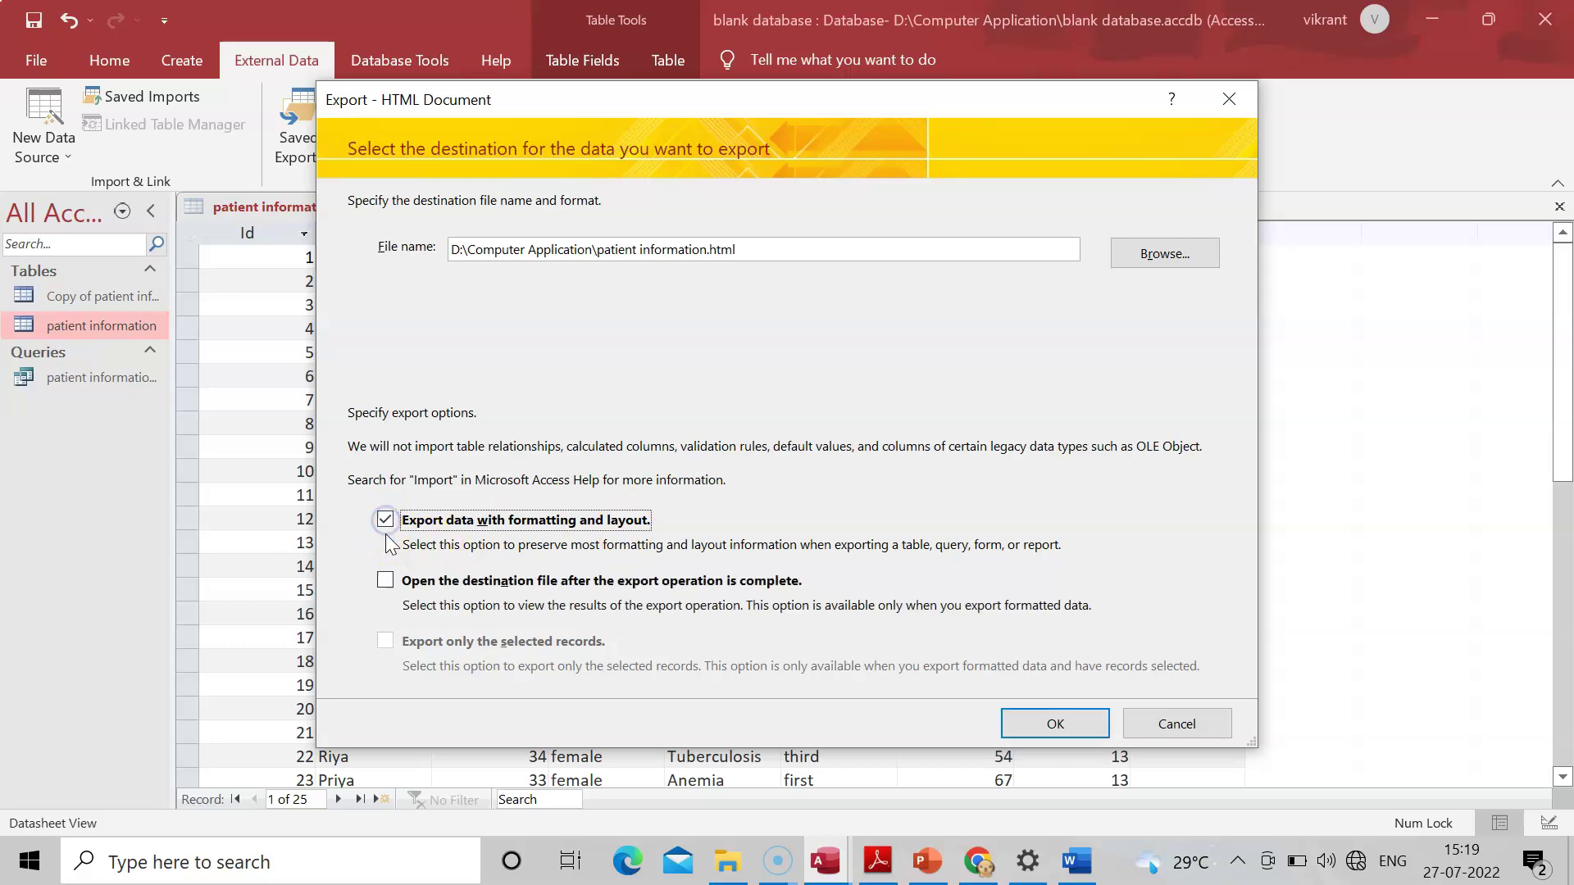
click(387, 582)
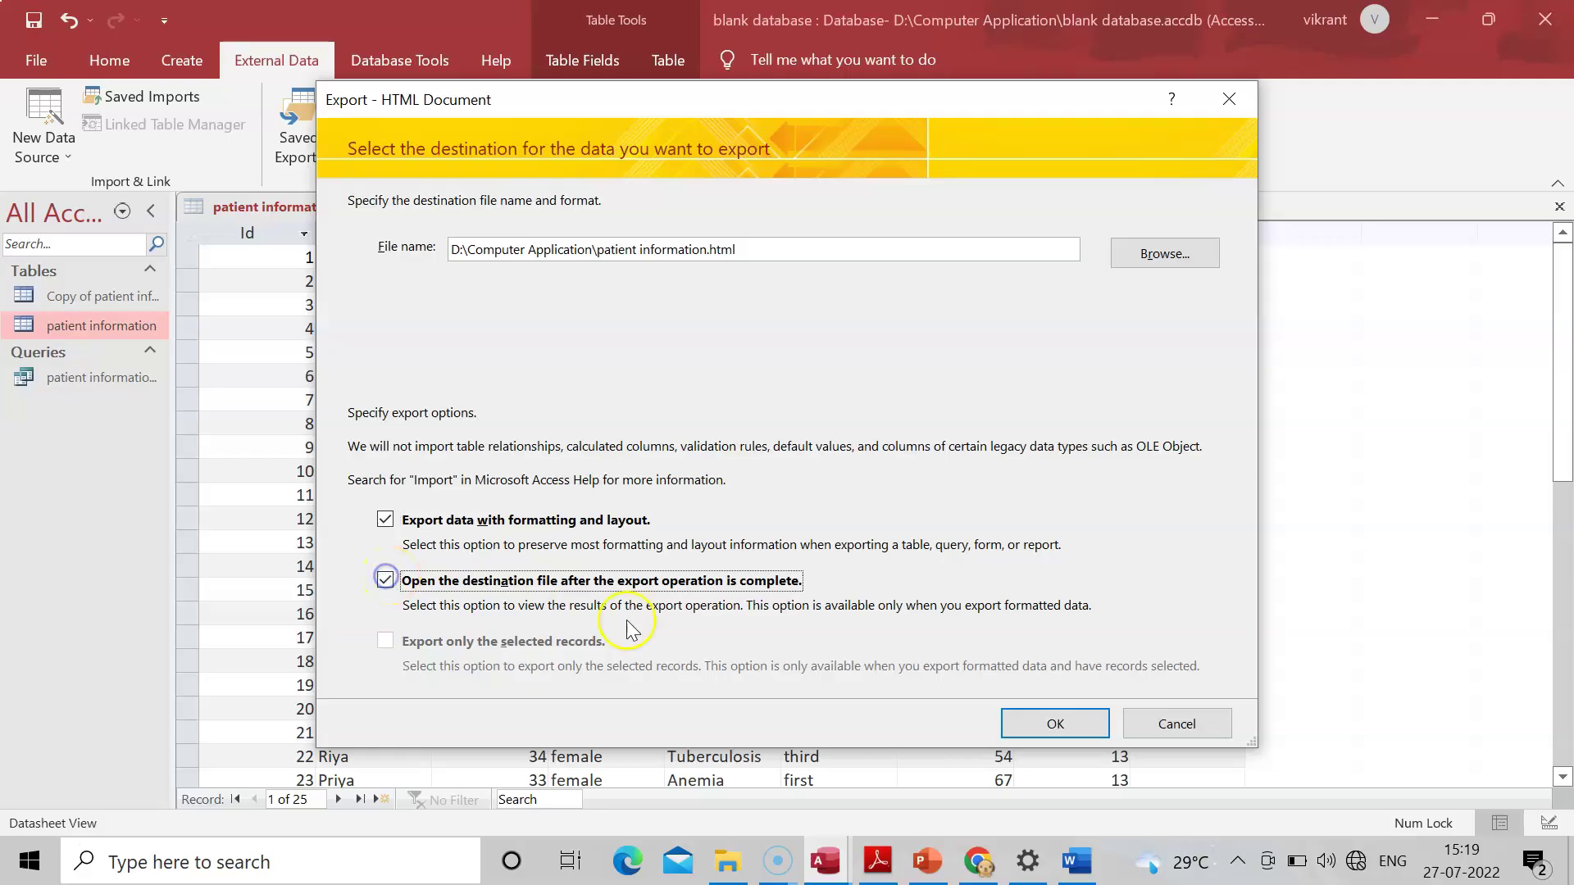
click(1052, 726)
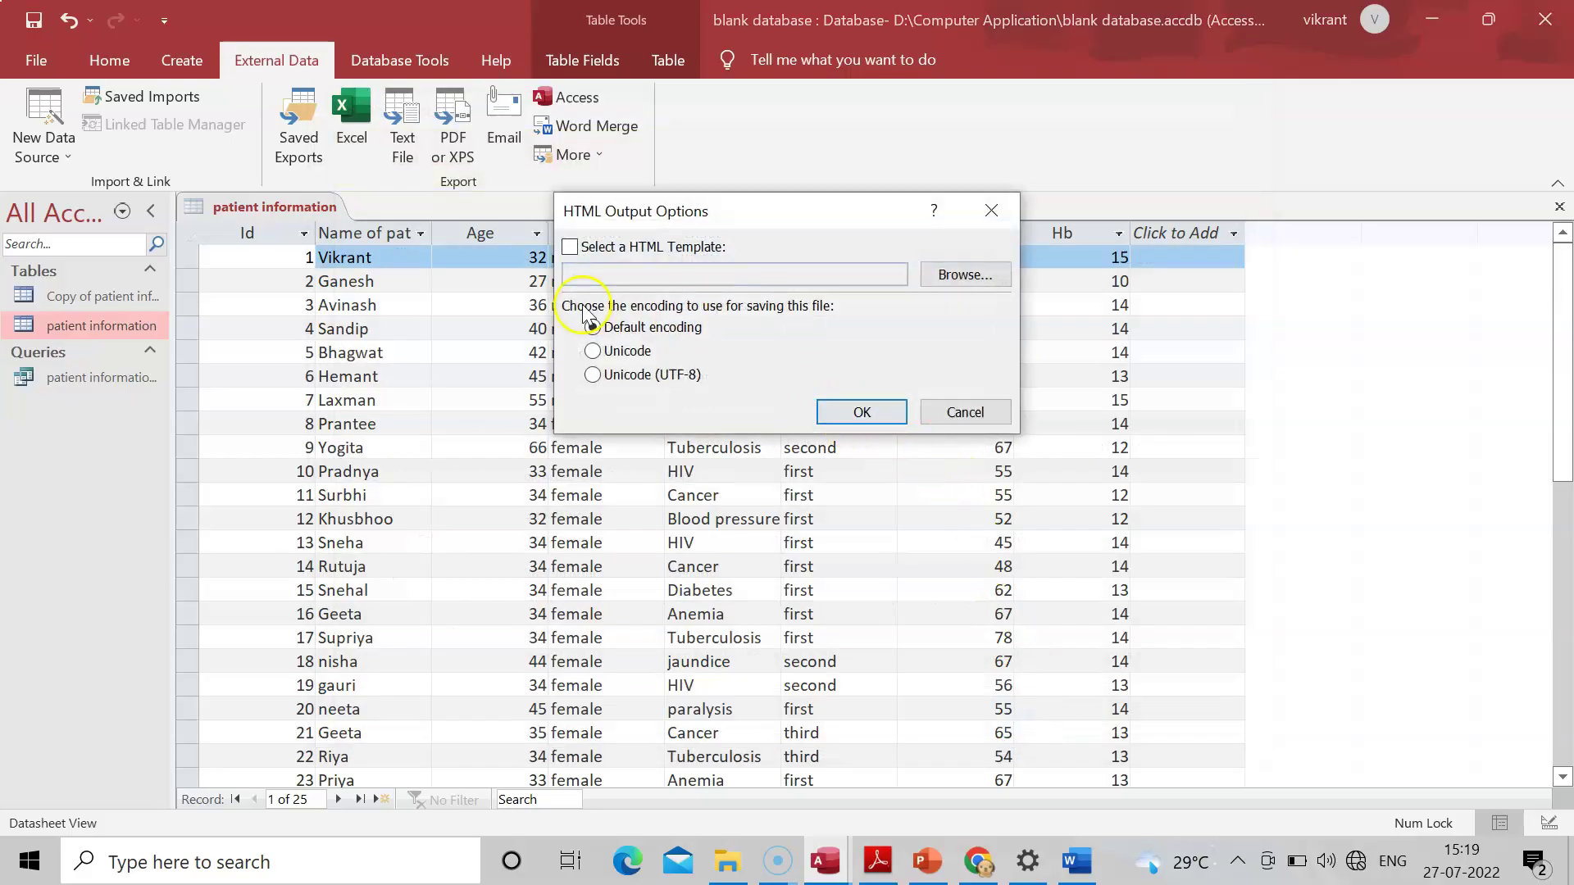
click(862, 415)
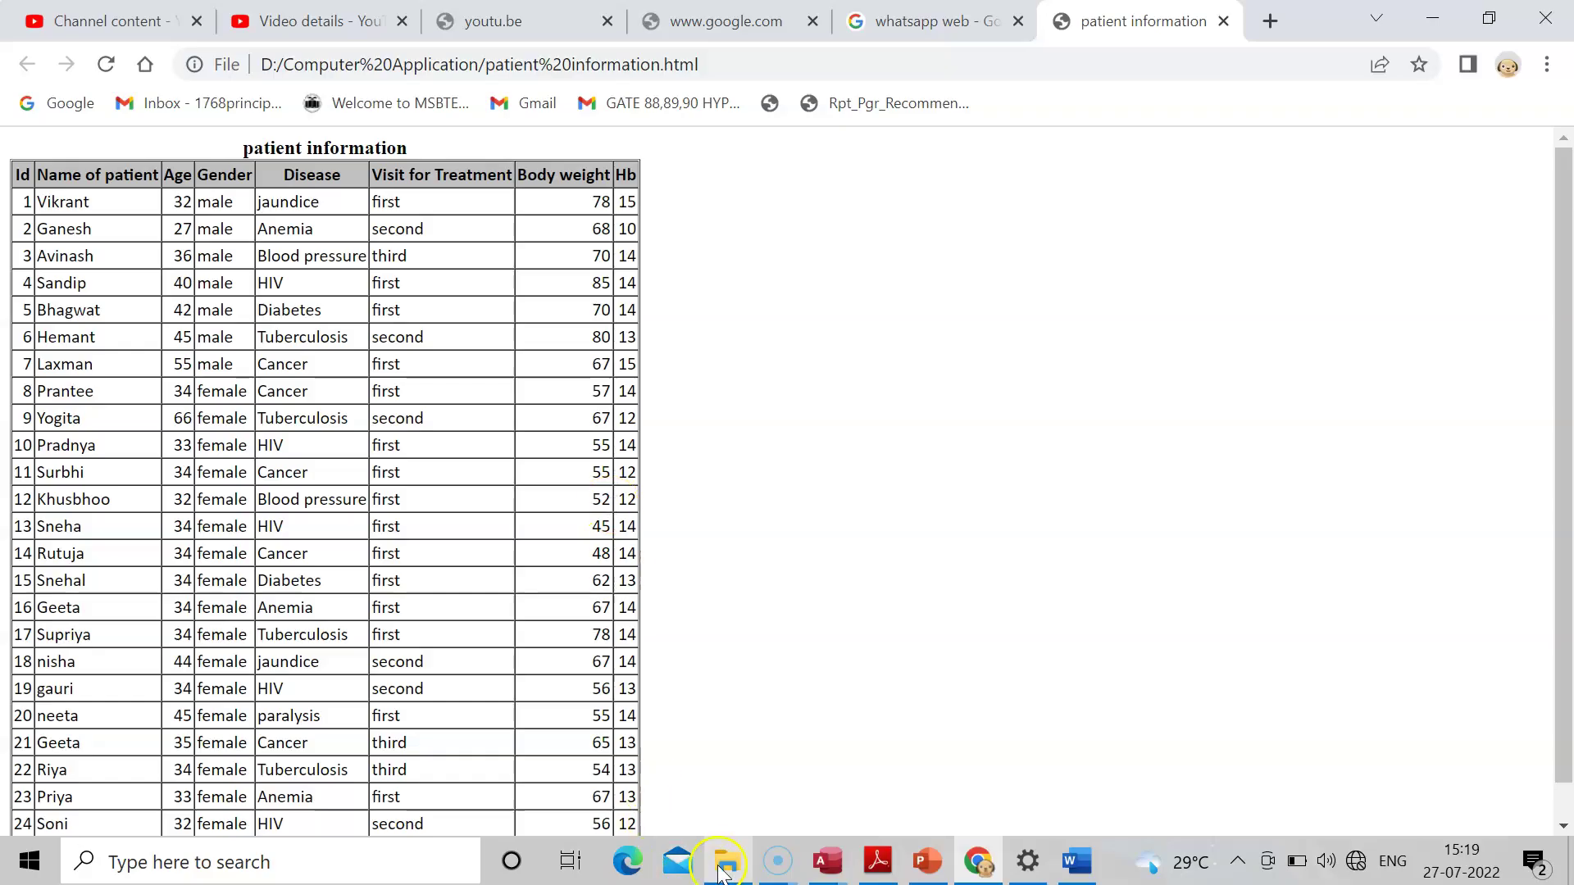
mouse_move(727, 863)
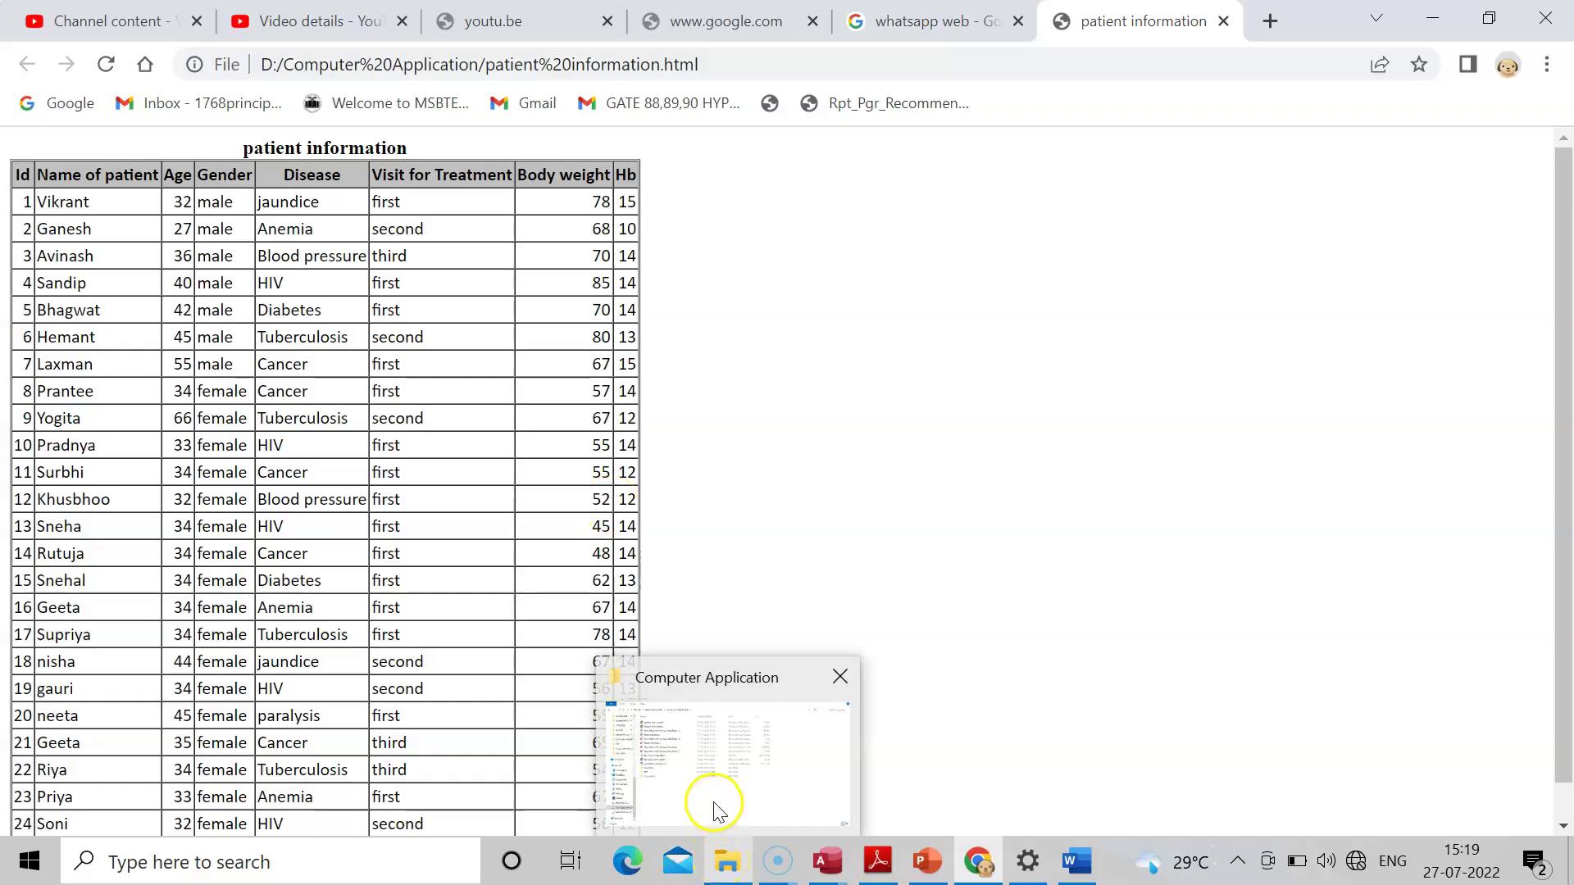
In the Computer Application folder, sort by Date modified and select the new patient information file.
click(713, 791)
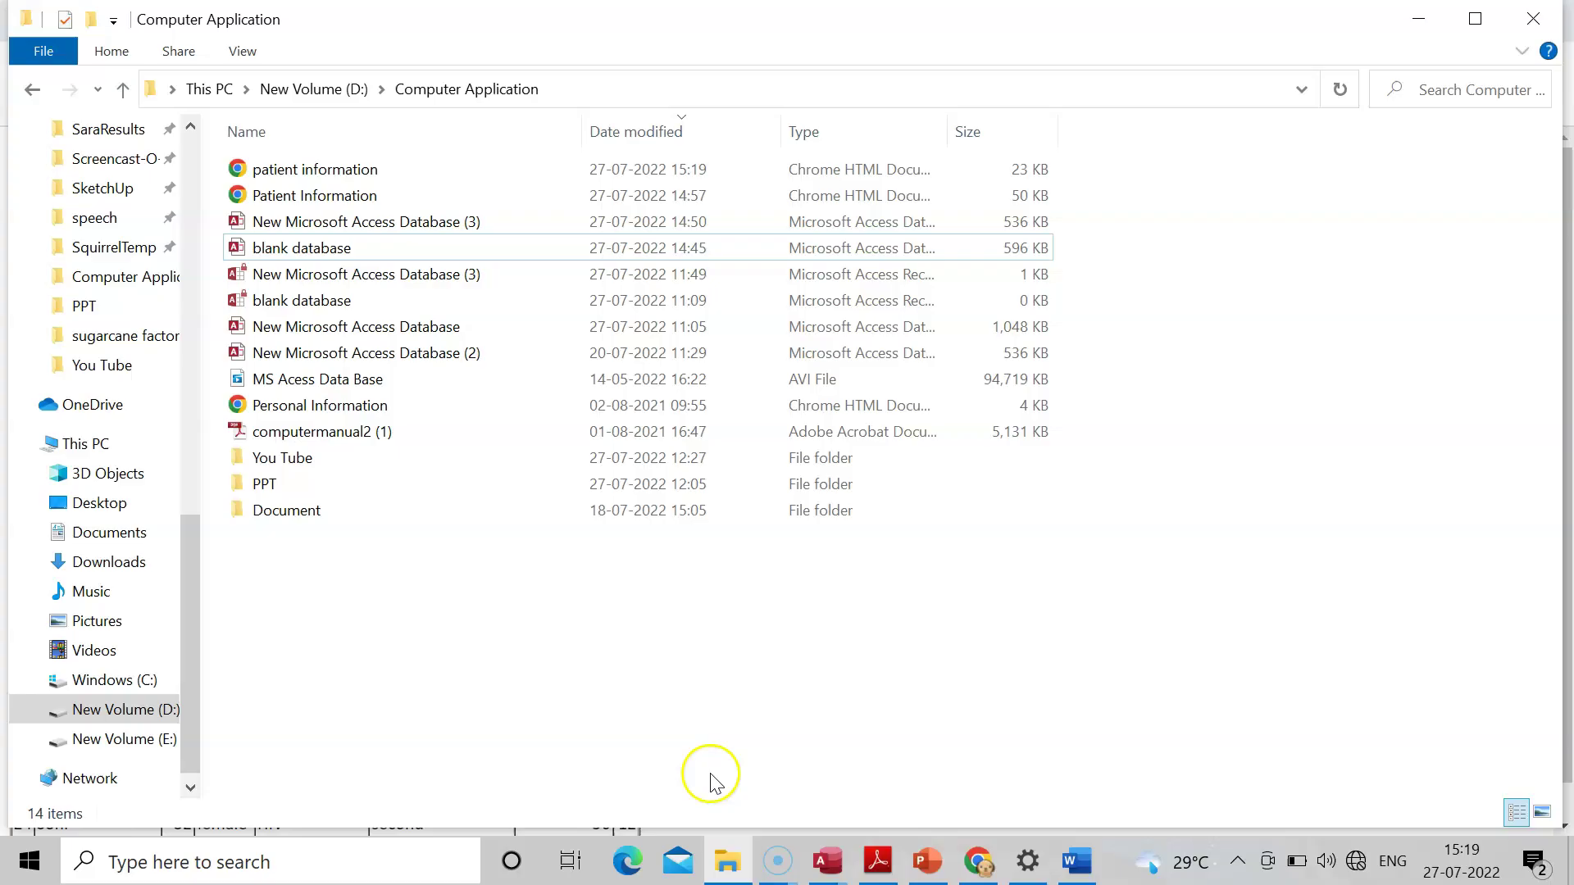
click(625, 133)
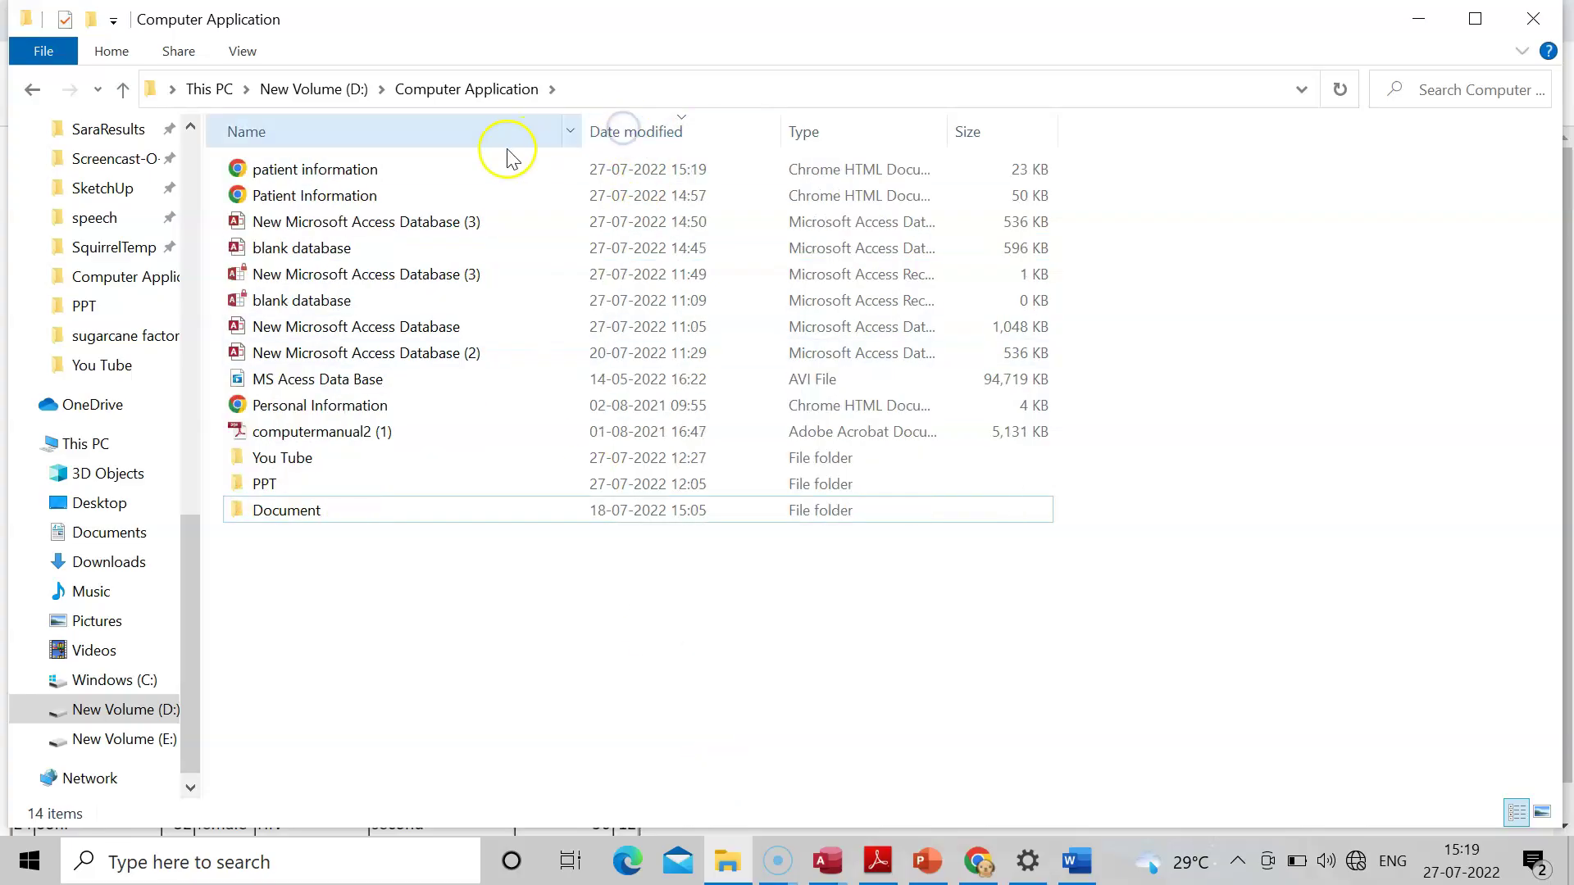
click(403, 176)
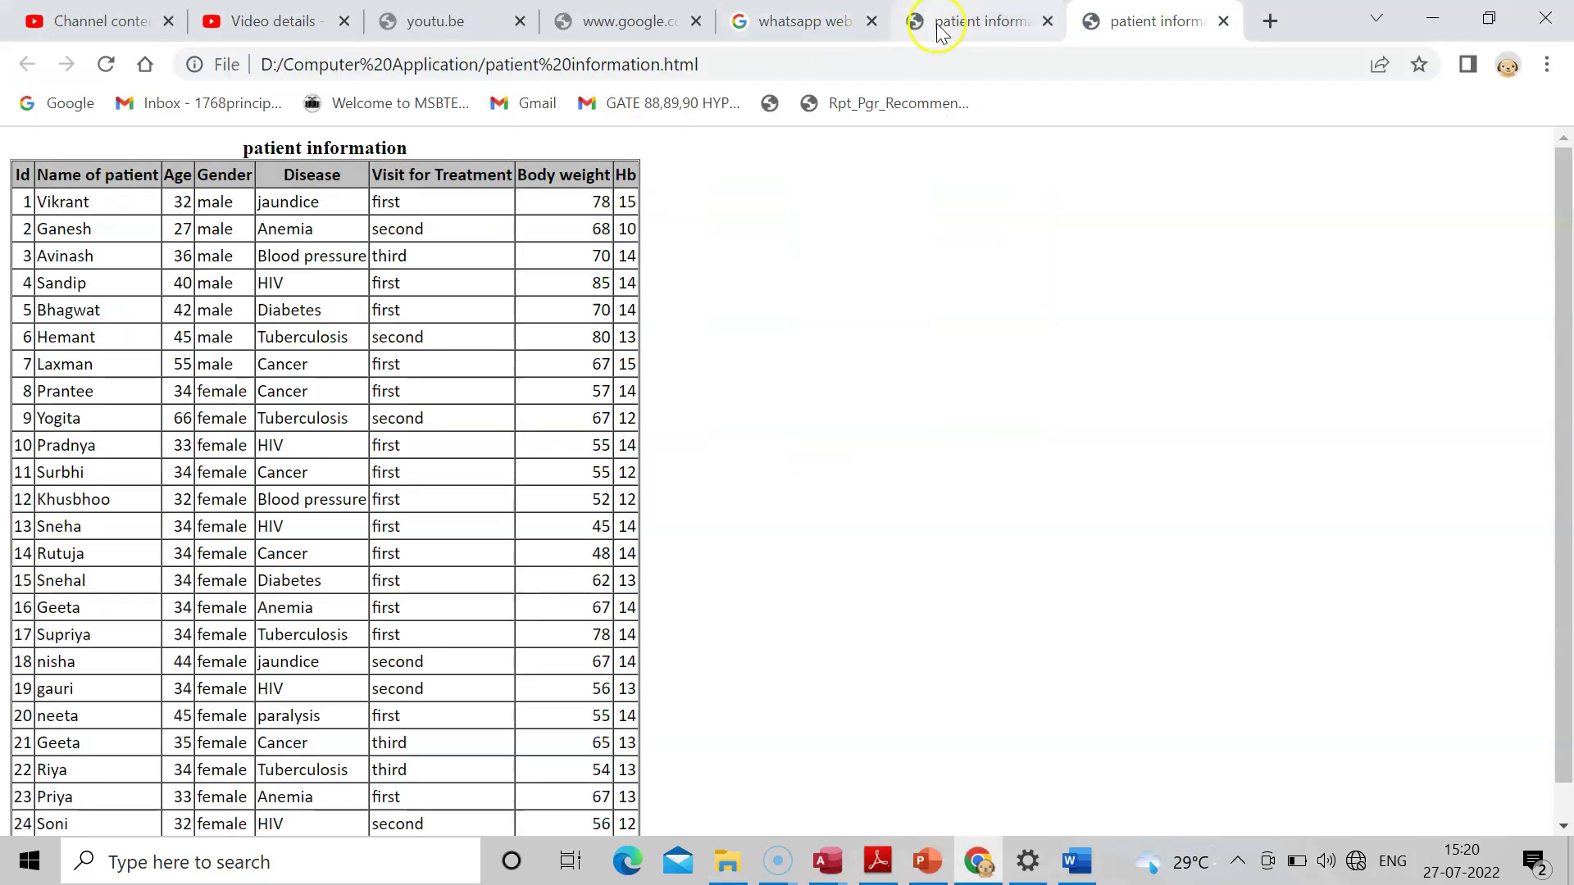
On the newest patient information tab, scroll the table down to record 25, Madhuri.
click(996, 21)
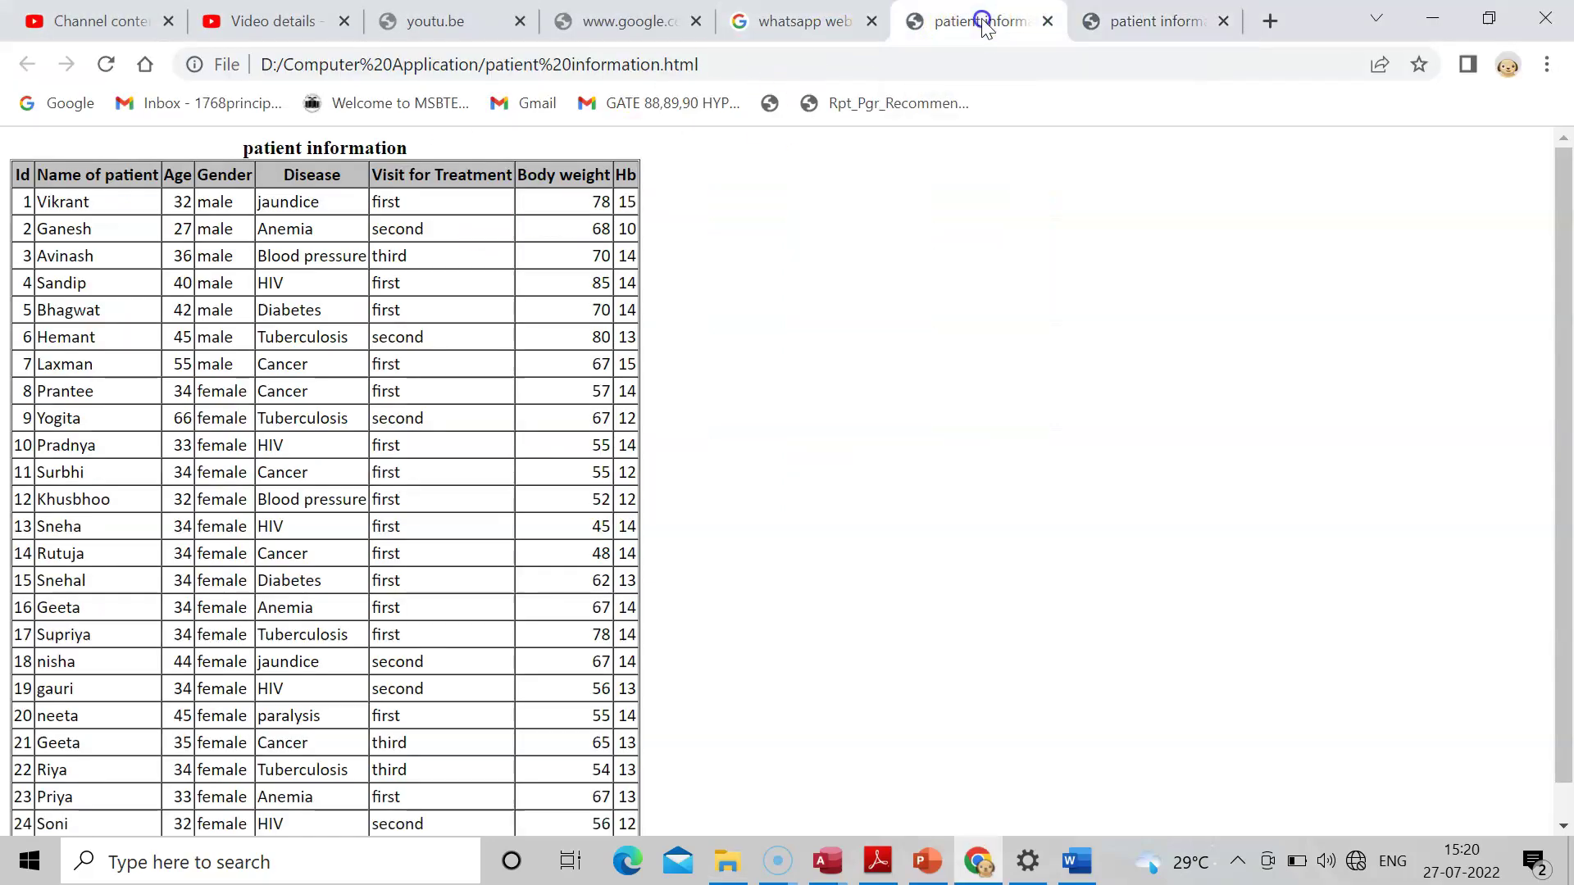
click(1164, 15)
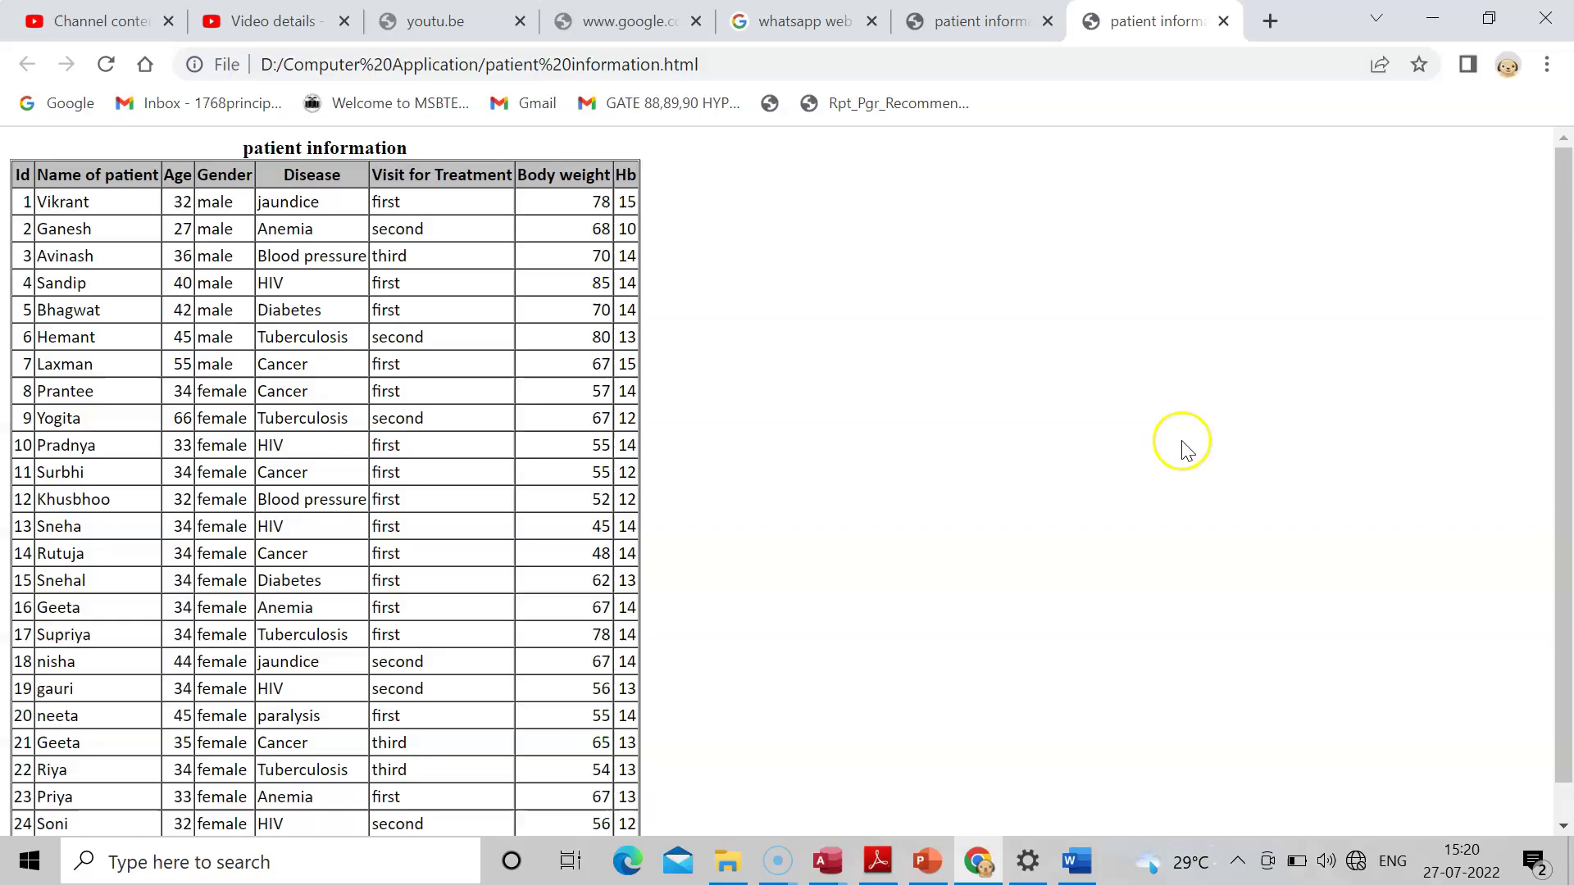
mouse_move(1567, 456)
mouse_down()
mouse_move(1568, 549)
mouse_move(1568, 279)
mouse_up()
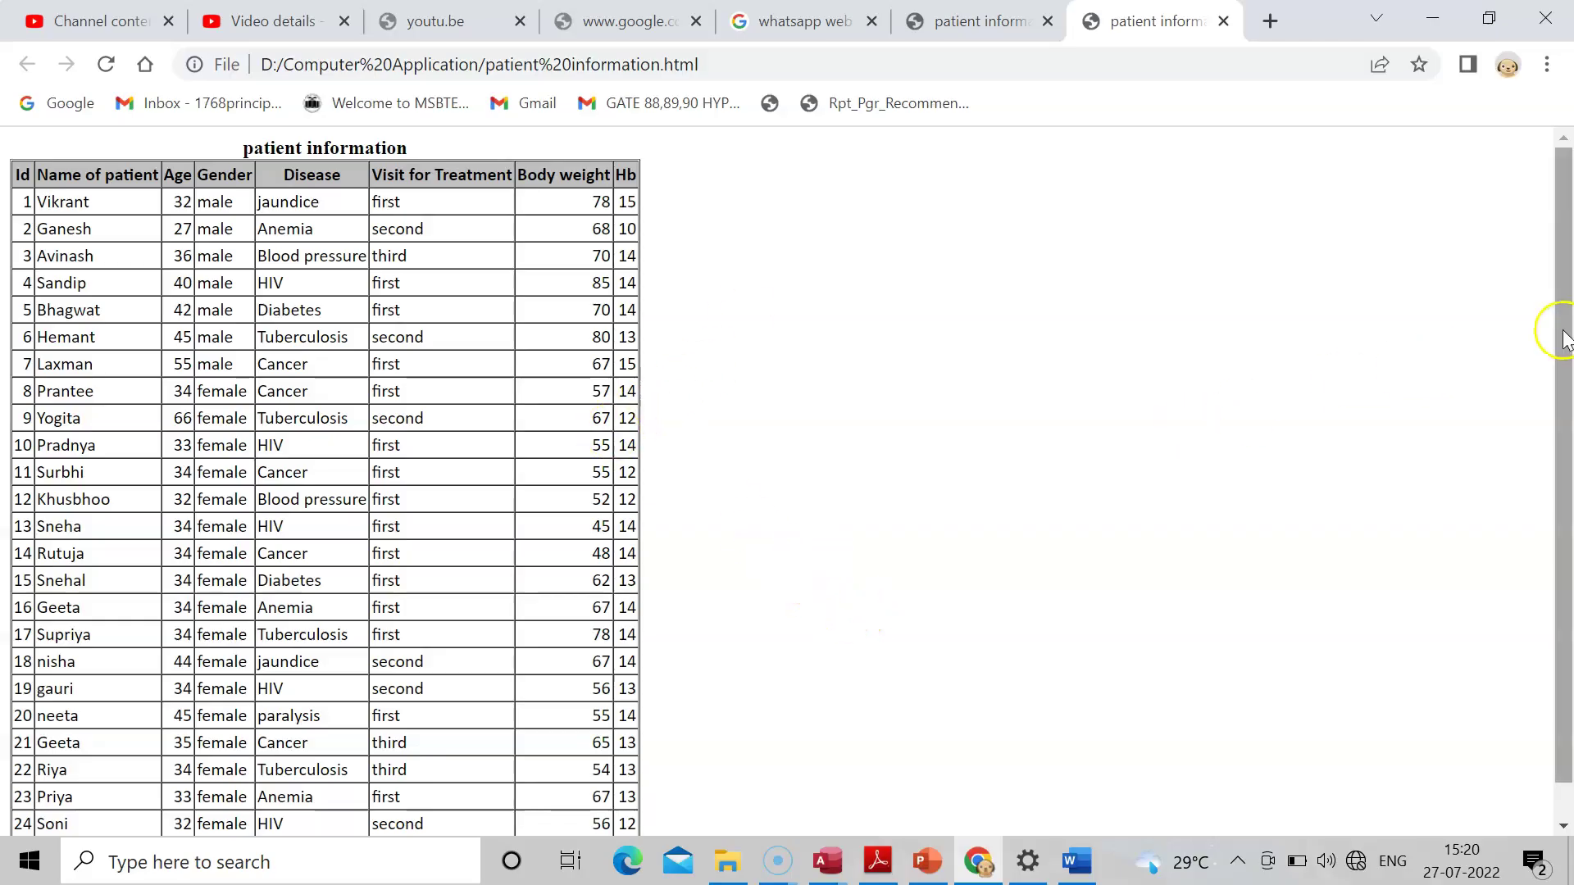
drag(1566, 332, 1564, 410)
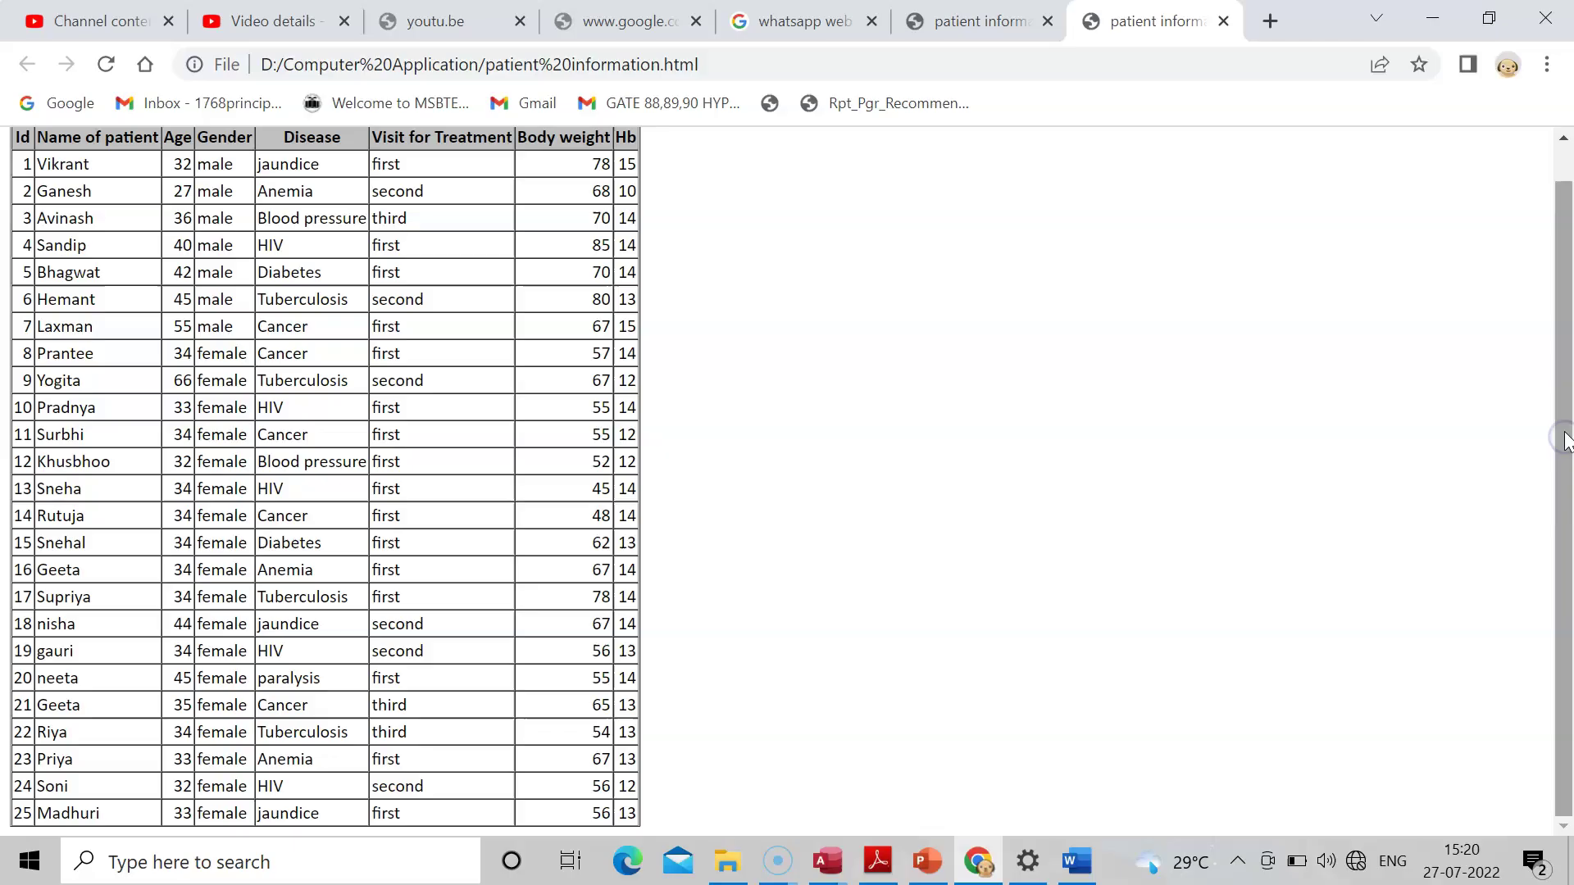
click(771, 874)
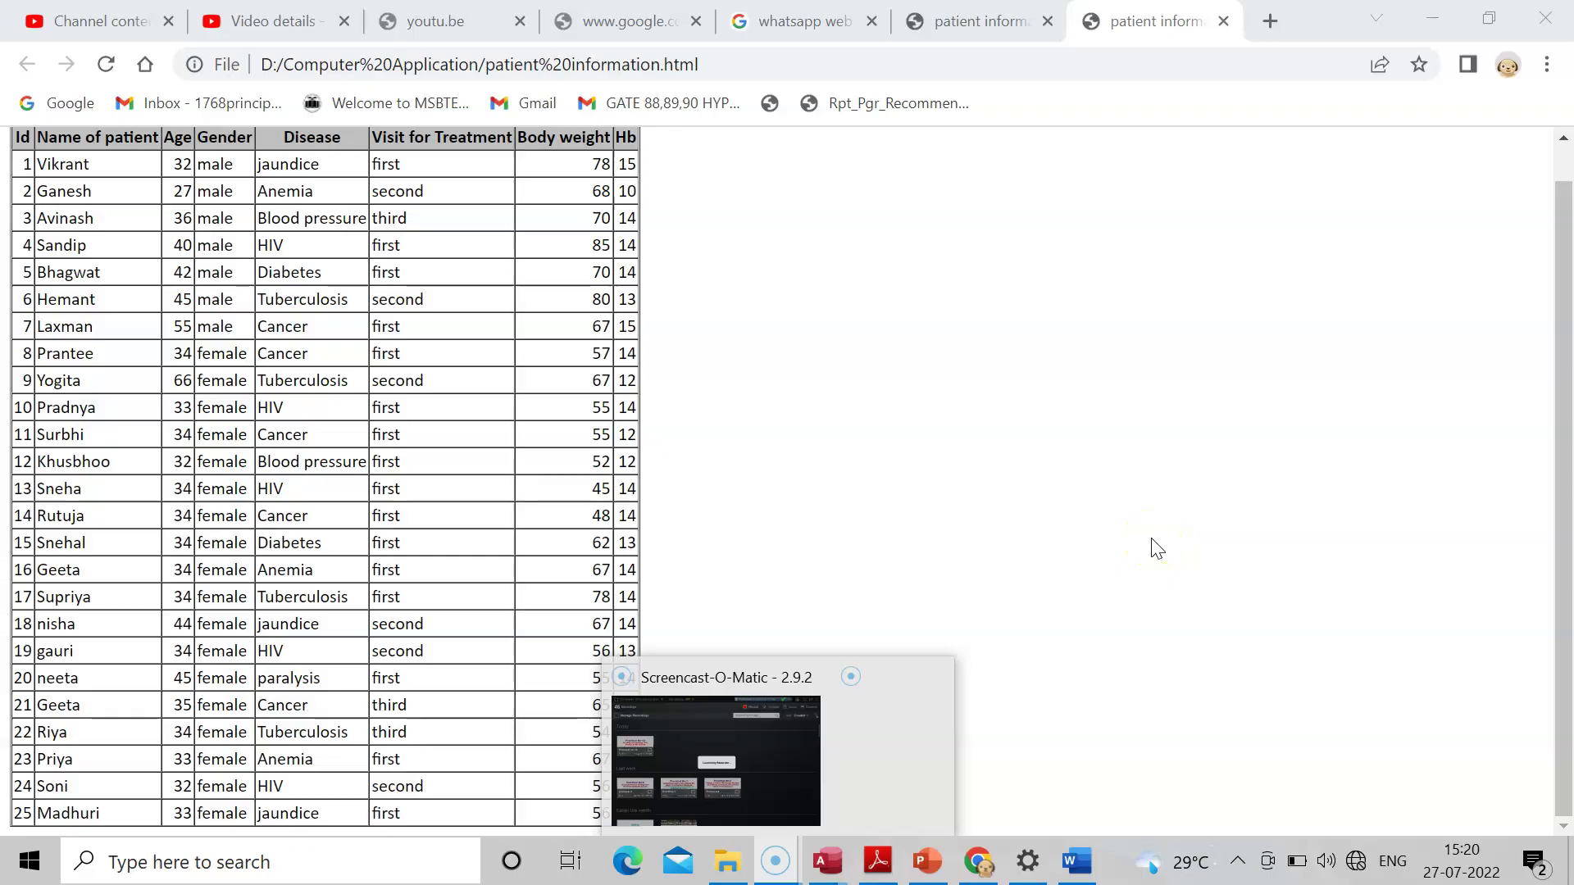
click(1038, 639)
click(889, 769)
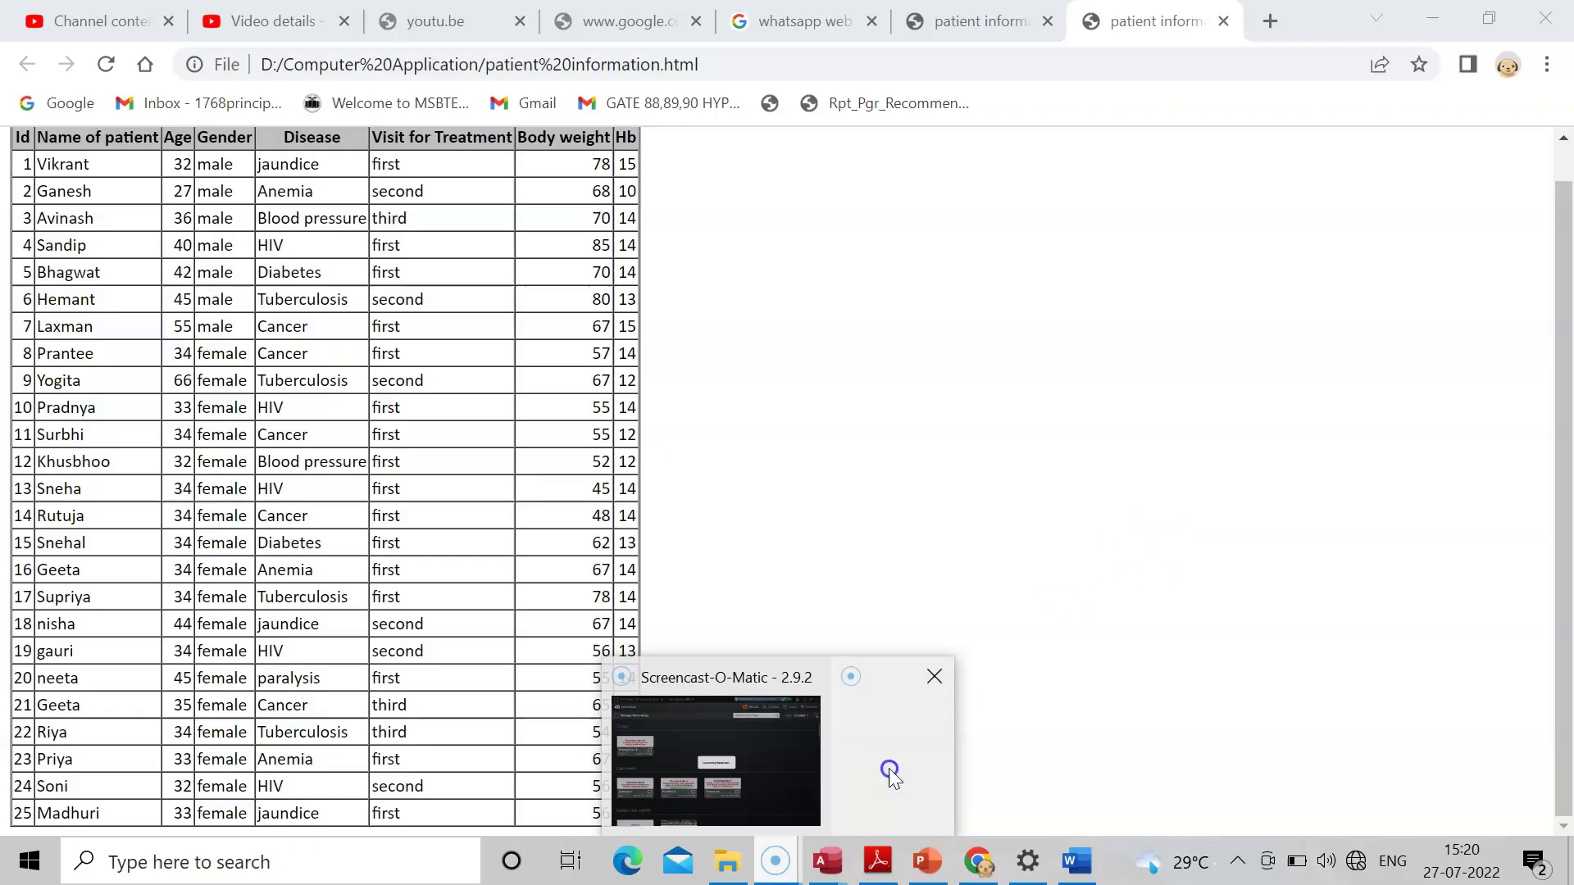